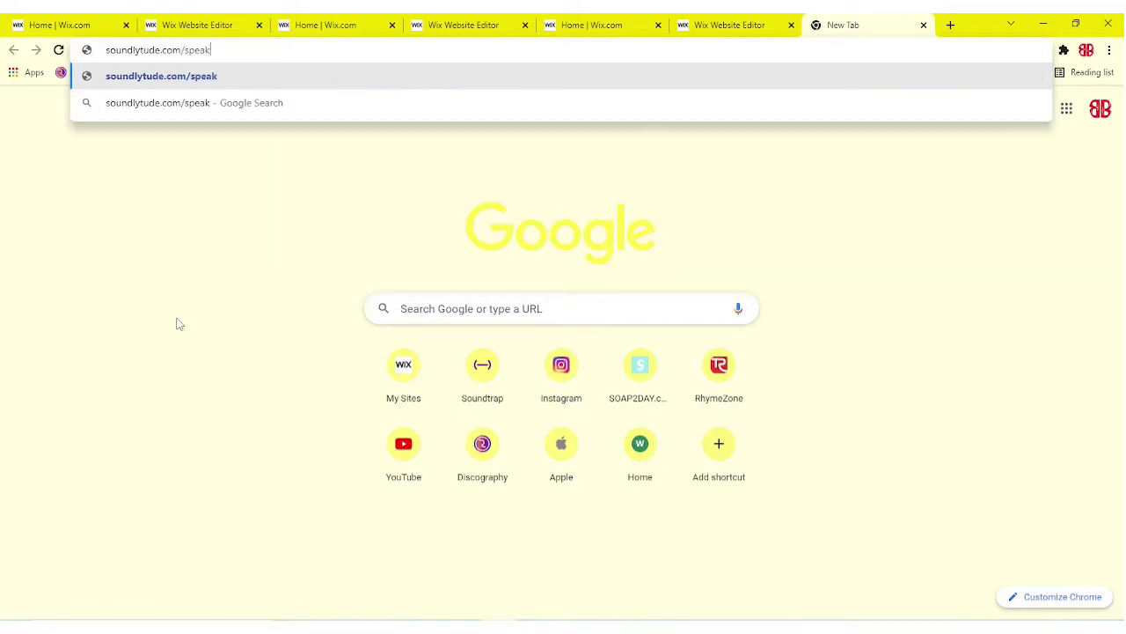
# Load soundlytude.com/speaker in Chrome to display the site's custom 404 page.
pyautogui.write('er')
pyautogui.press('Return')
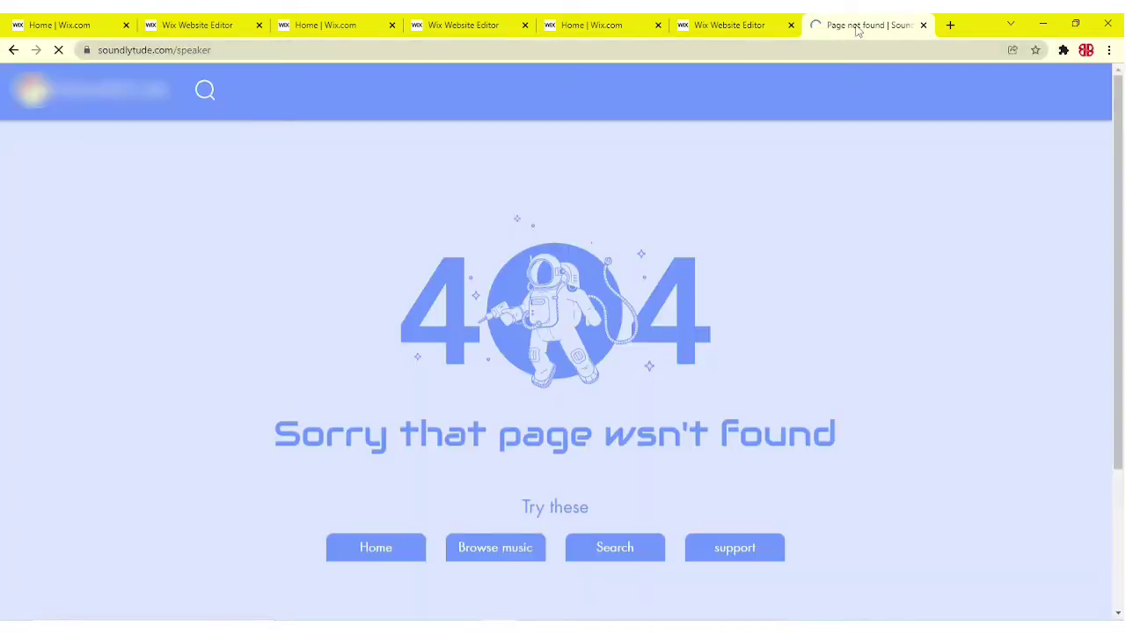
pyautogui.scroll(-2, 744, 238)
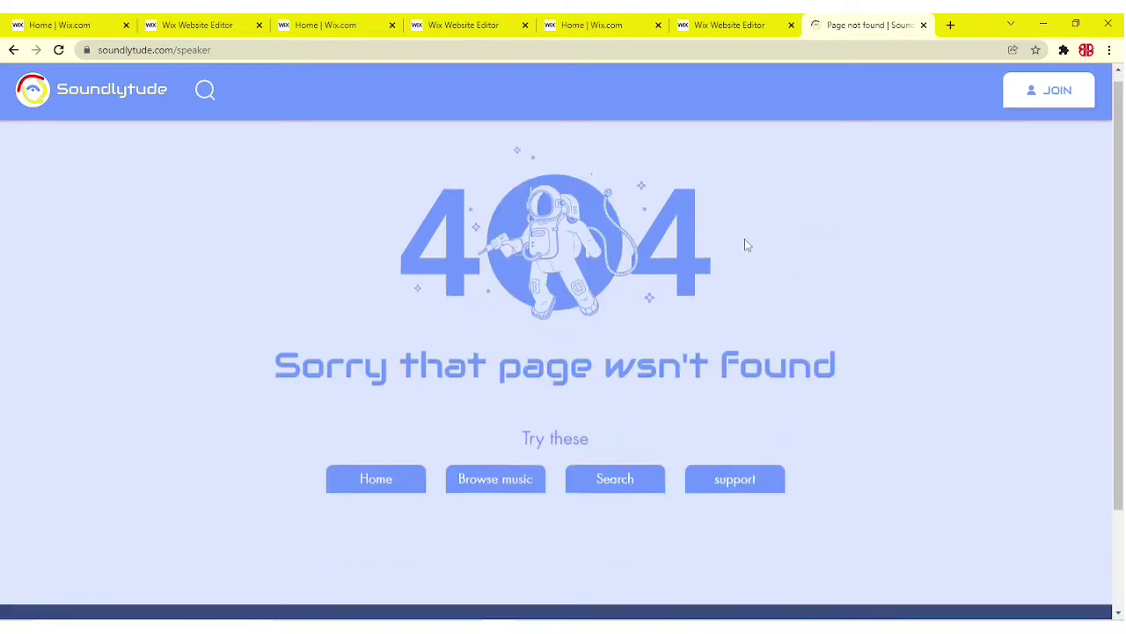
pyautogui.scroll(1, 745, 238)
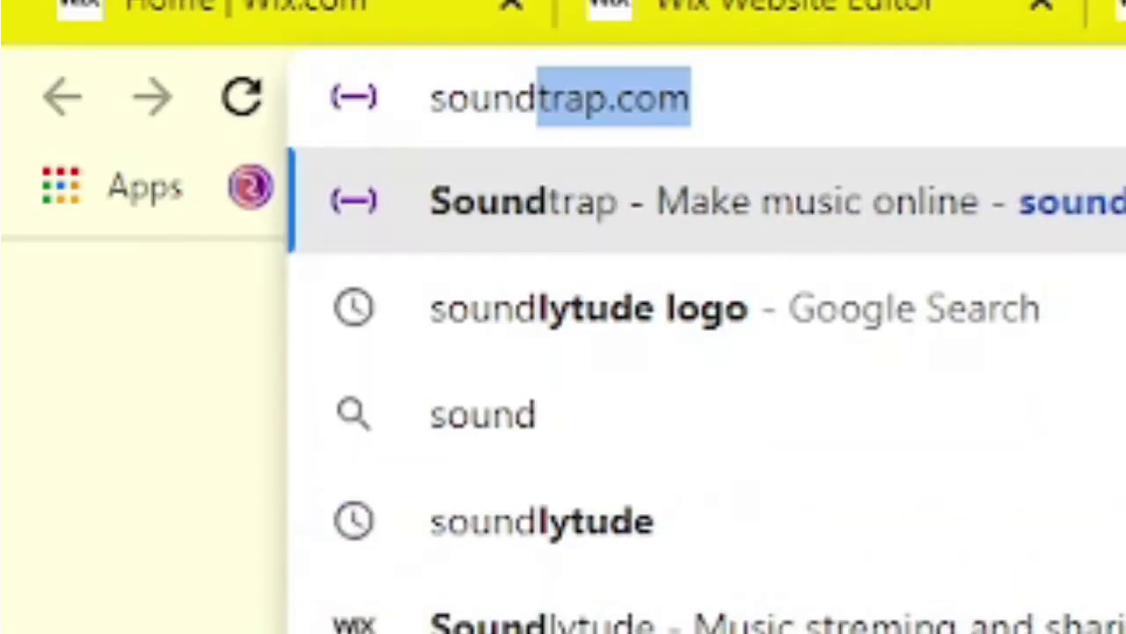
pyautogui.write('lytude.com/speaker')
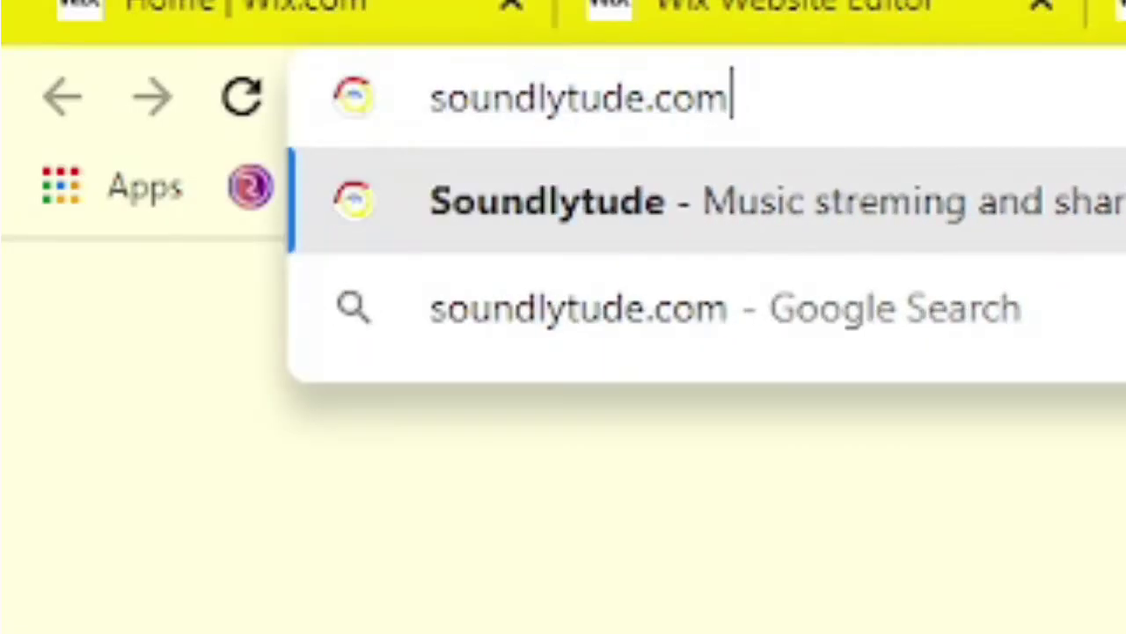
pyautogui.press('Return')
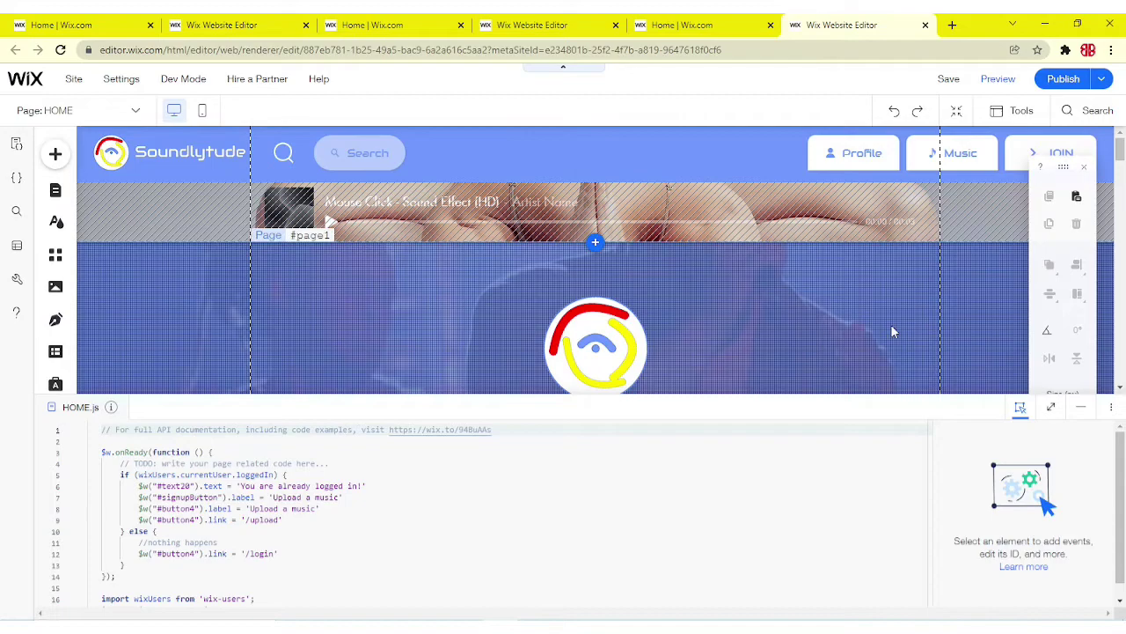
# Collapse the HOME.js code panel and open the Settings menu listing Error Page (404).
pyautogui.click(1079, 413)
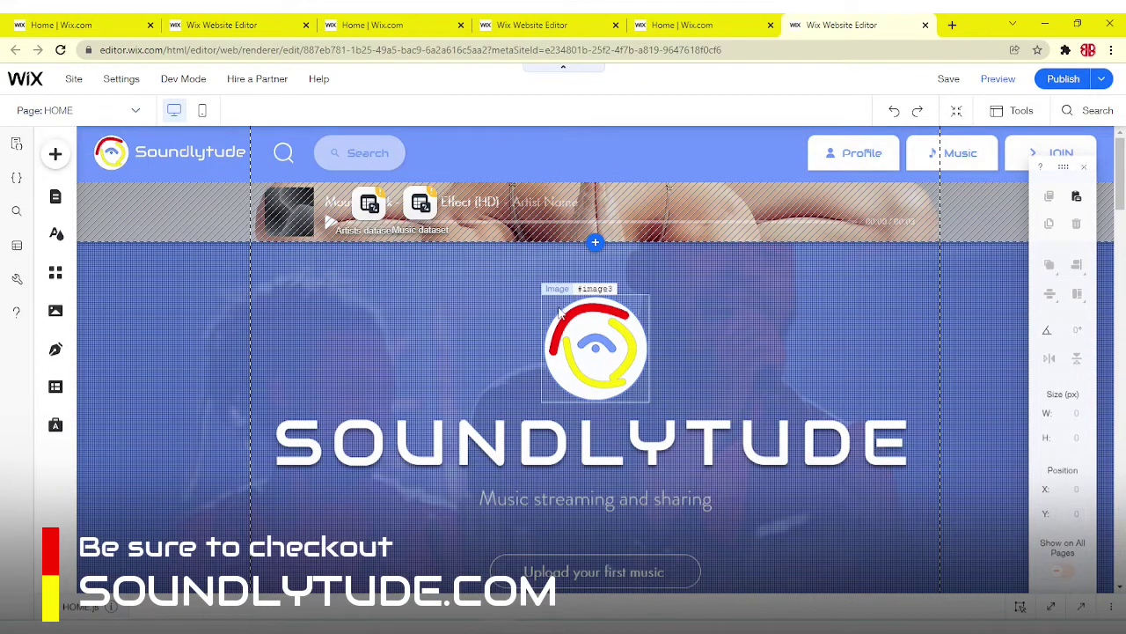
pyautogui.click(121, 80)
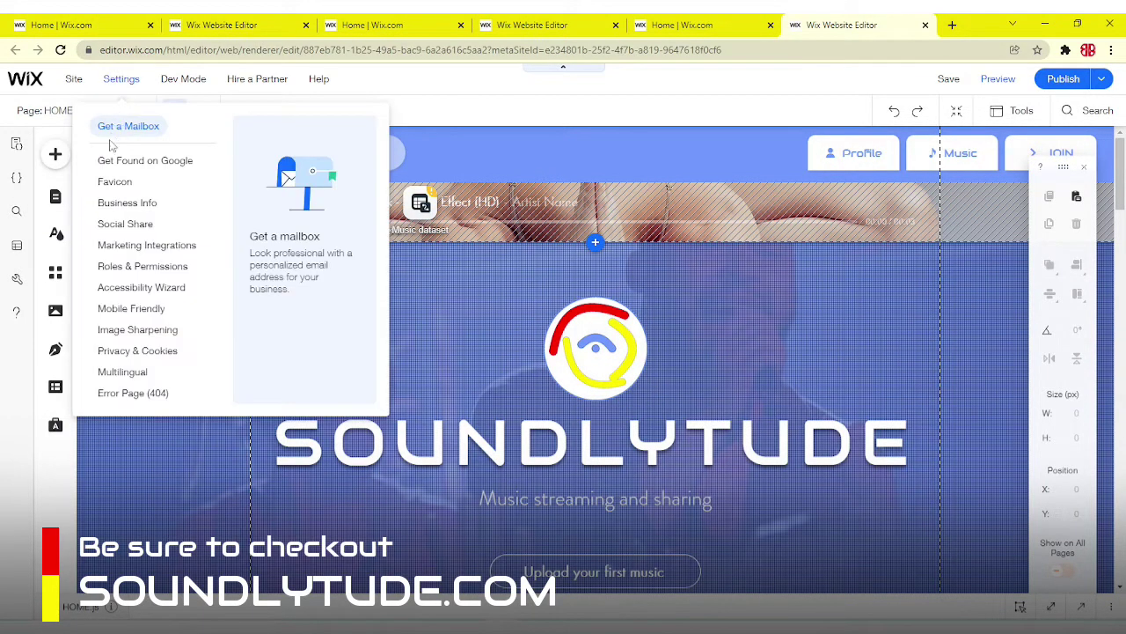
# Add a blank site page, without a template, through the Add menu's Page options.
pyautogui.click(55, 154)
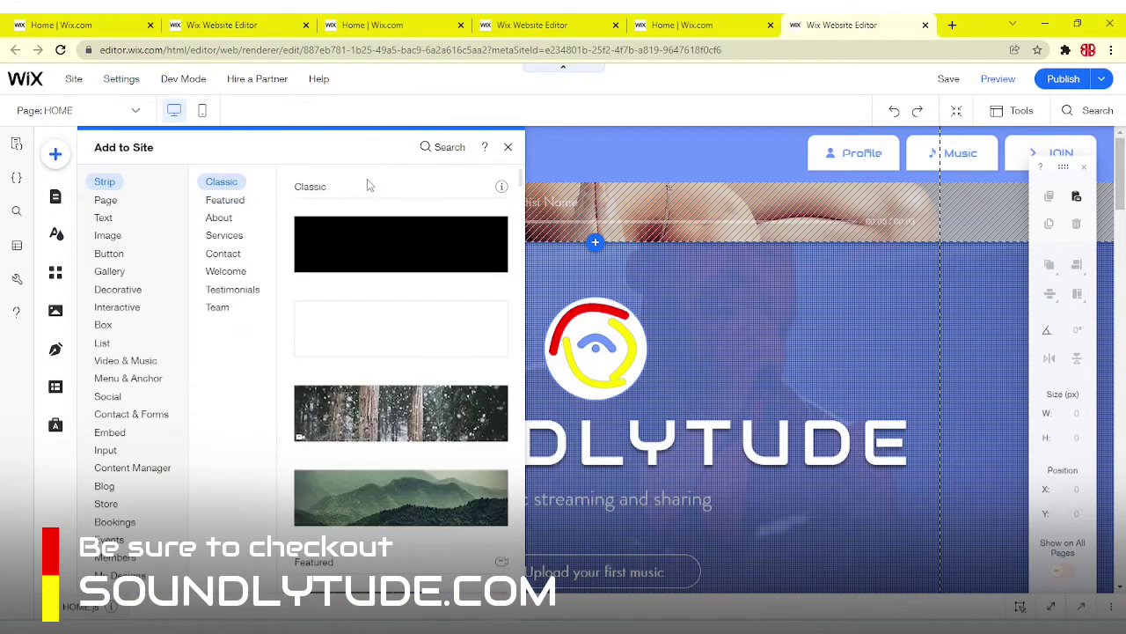
pyautogui.click(284, 150)
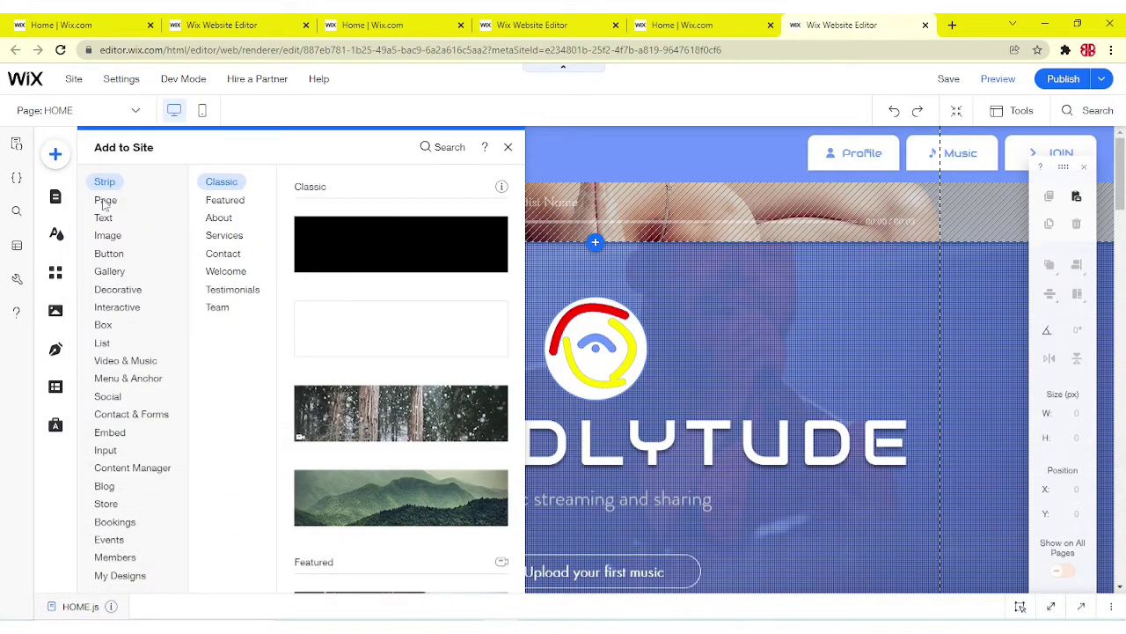
pyautogui.click(105, 201)
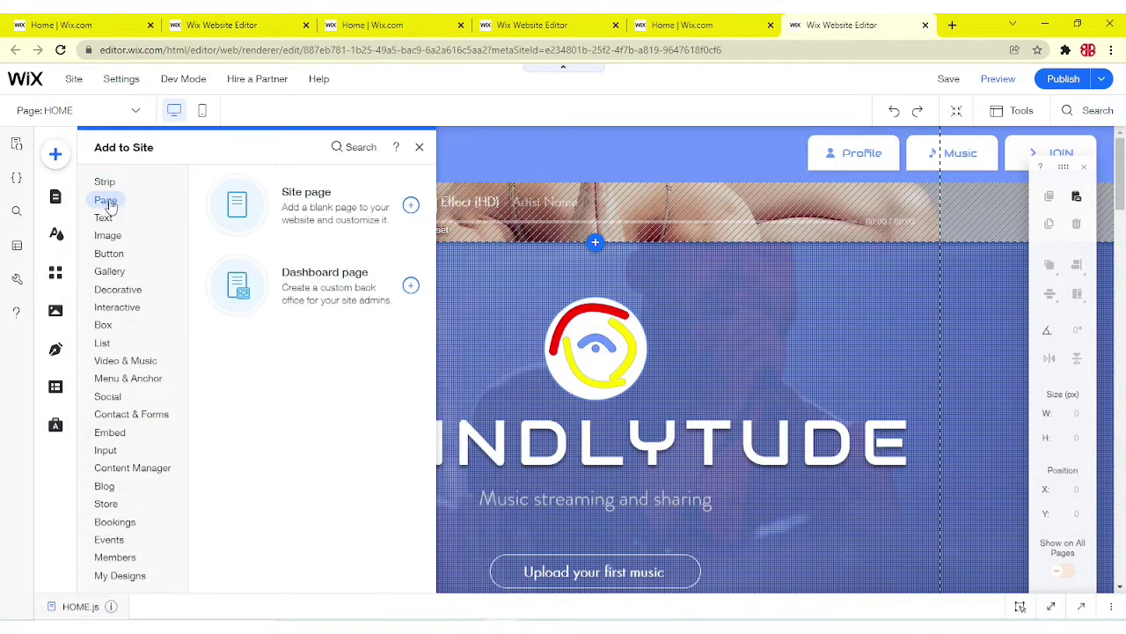
pyautogui.click(312, 216)
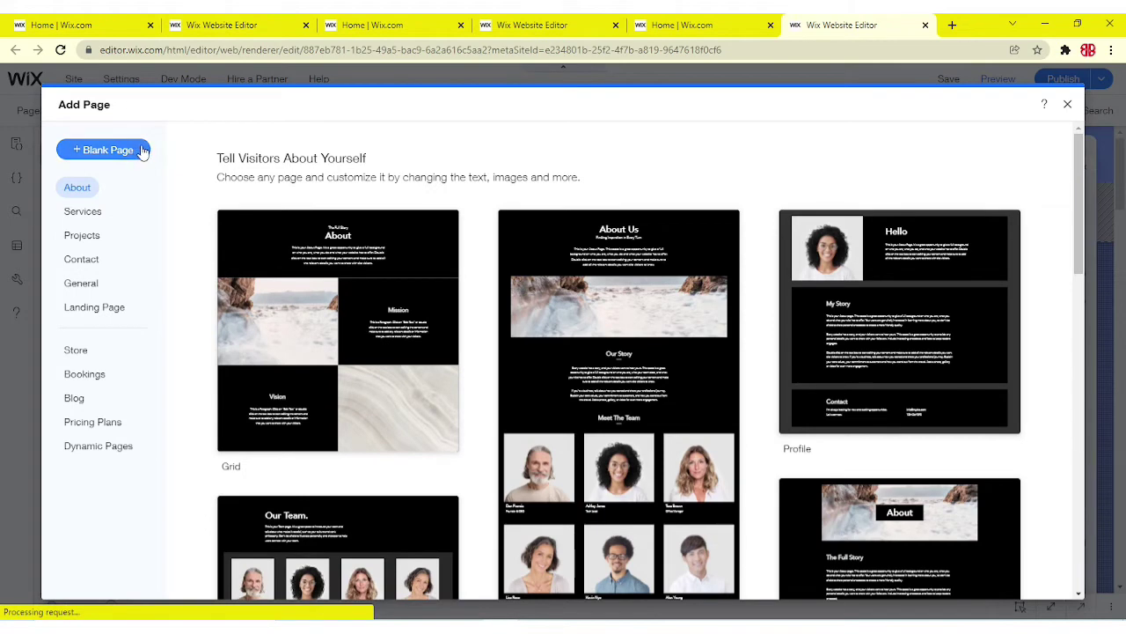
pyautogui.click(143, 151)
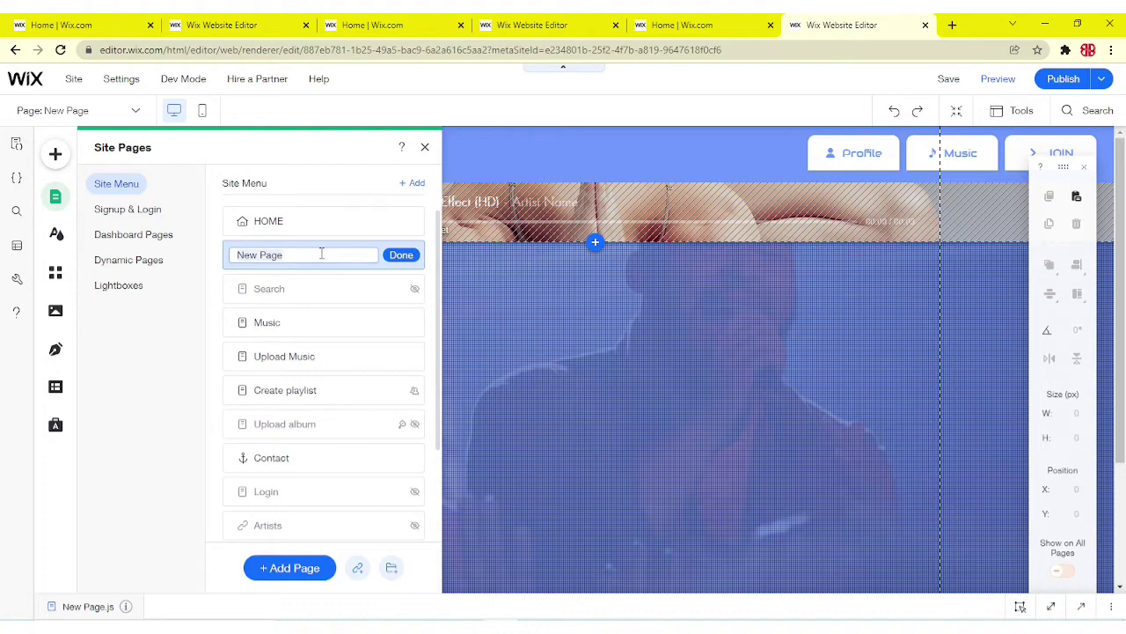
# Keep the name New Page and hide it from the site menu.
pyautogui.click(401, 255)
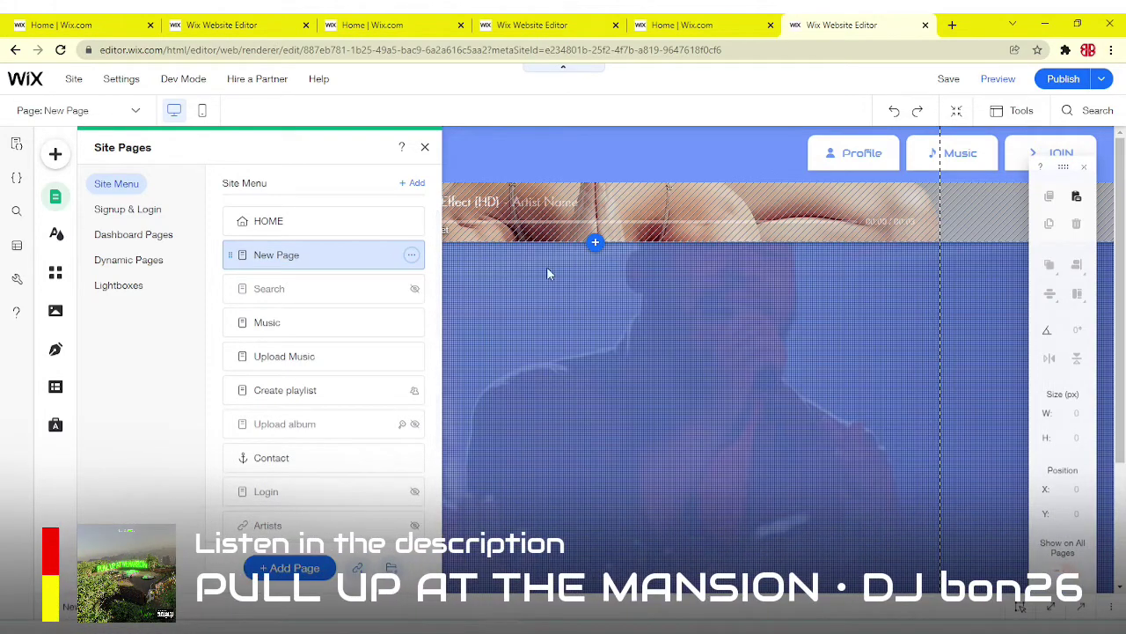
pyautogui.click(411, 255)
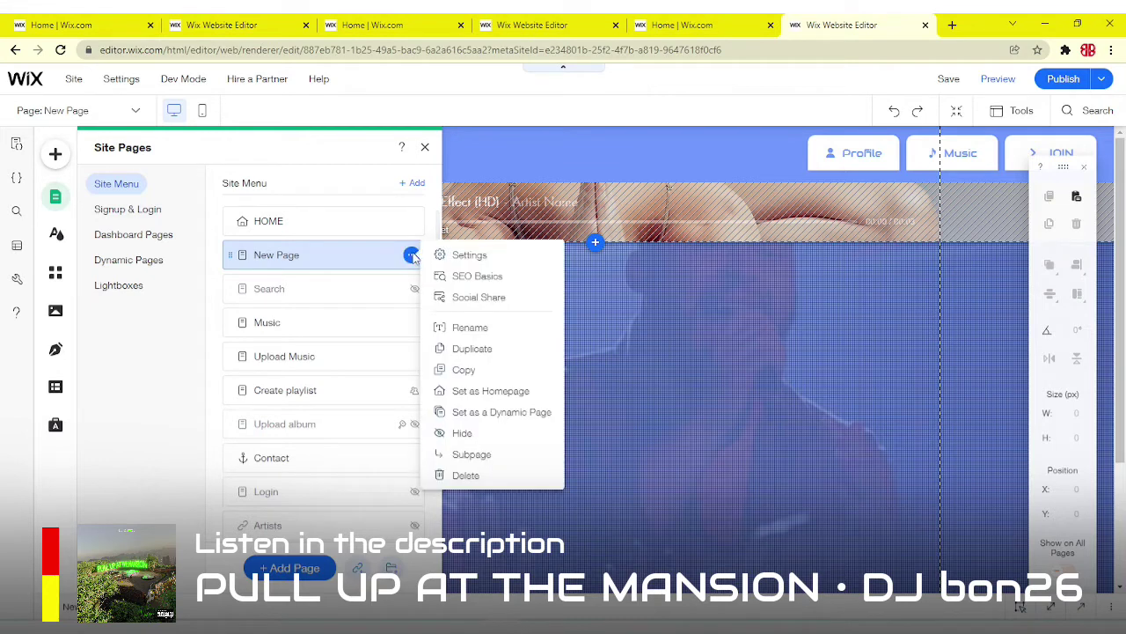
pyautogui.click(489, 432)
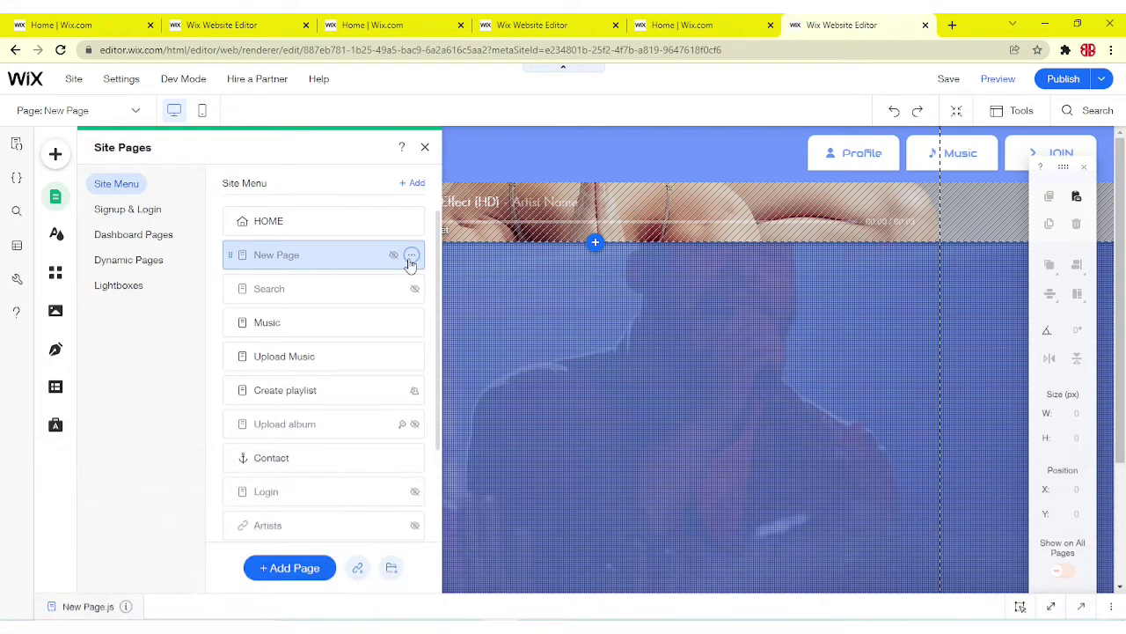
# Select New Page's background and customize it through Site Design's Page Background settings.
pyautogui.click(497, 312)
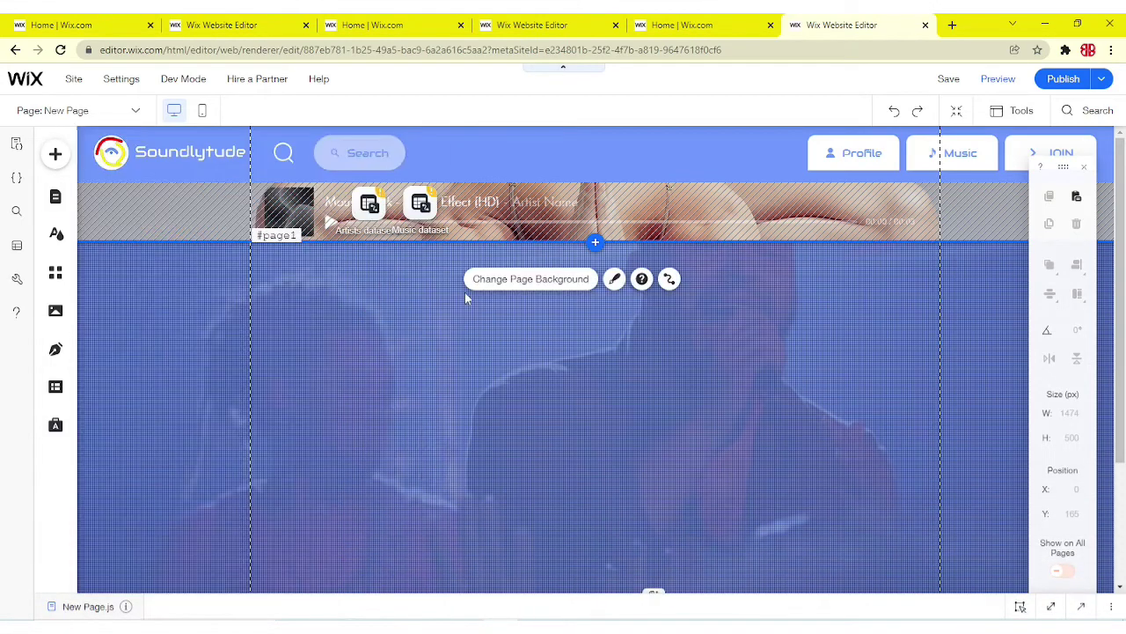
pyautogui.scroll(-3, 343, 291)
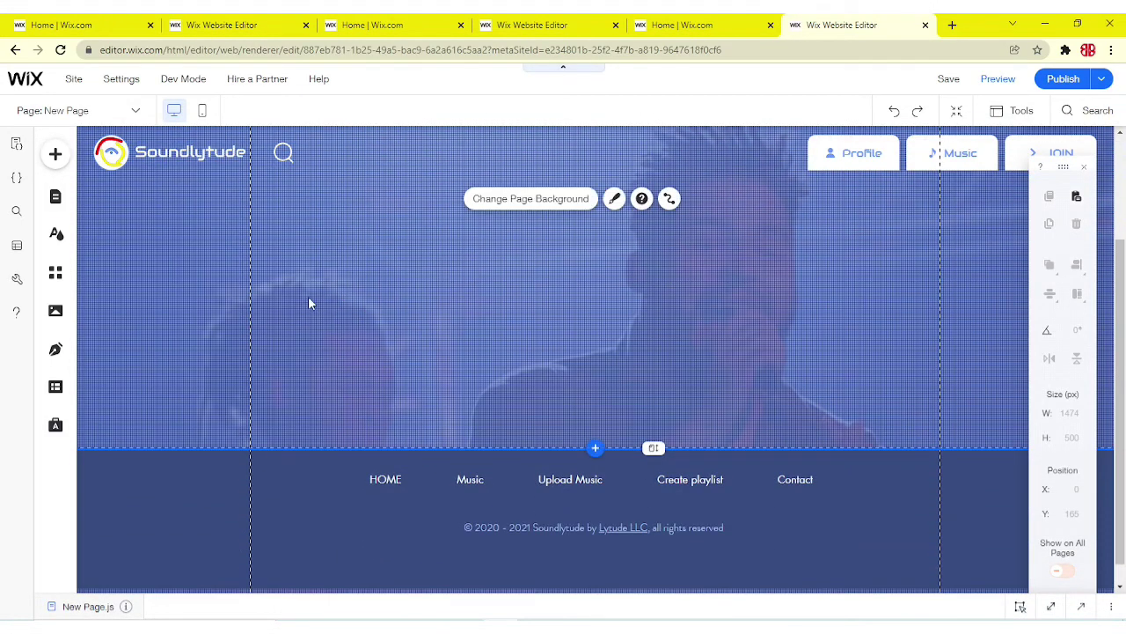
pyautogui.scroll(3, 308, 296)
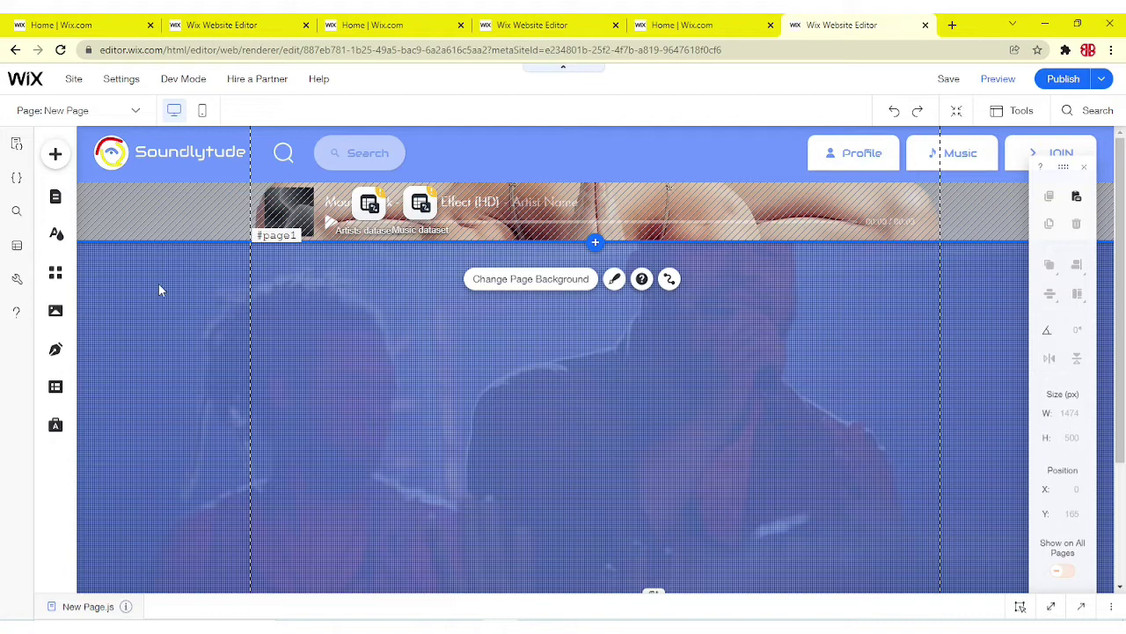
pyautogui.click(57, 235)
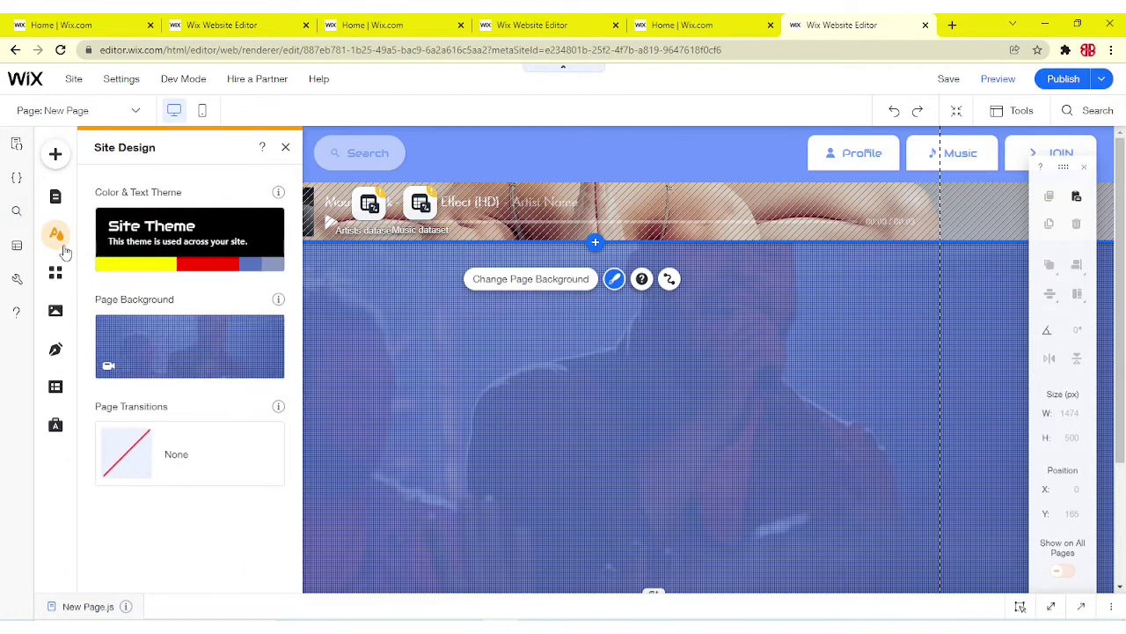
pyautogui.click(157, 345)
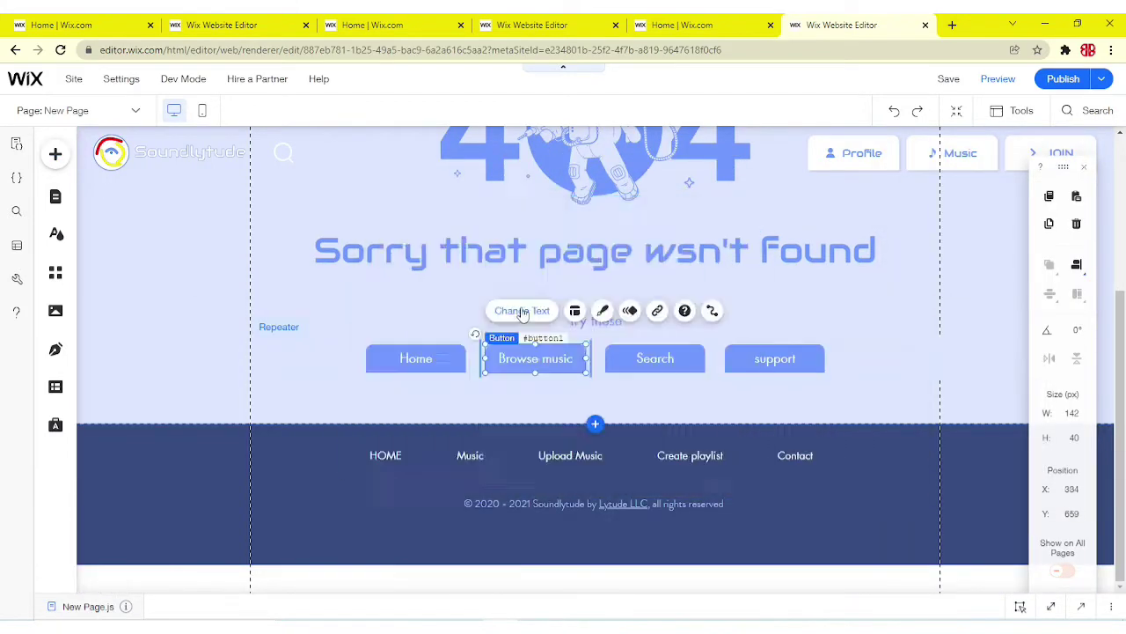
pyautogui.click(862, 378)
pyautogui.scroll(3, 862, 379)
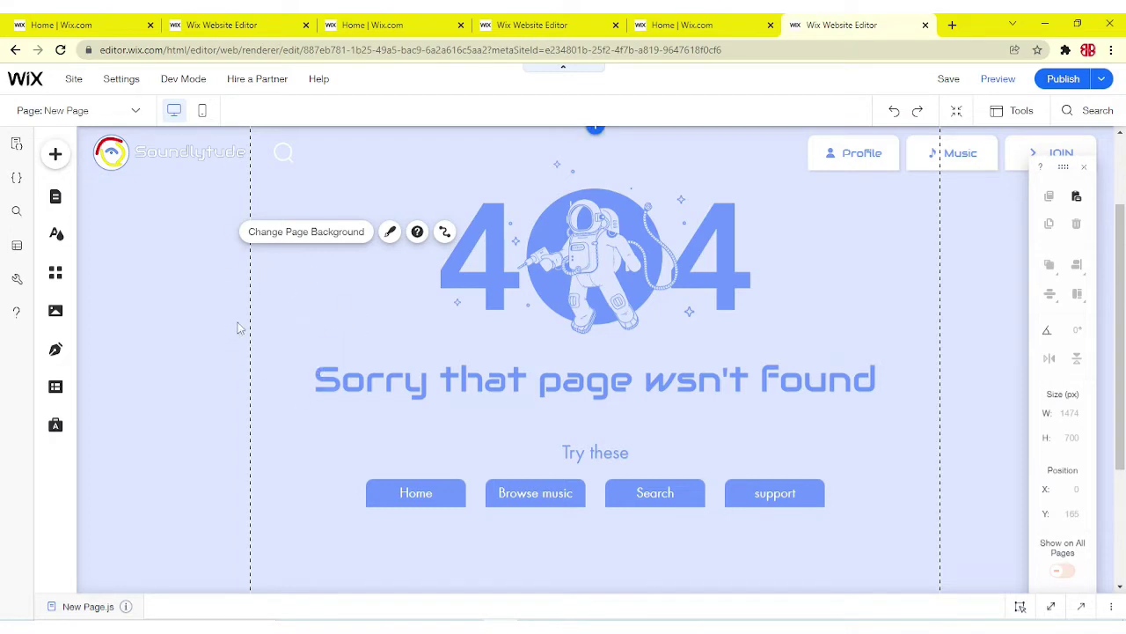
pyautogui.scroll(3, 333, 352)
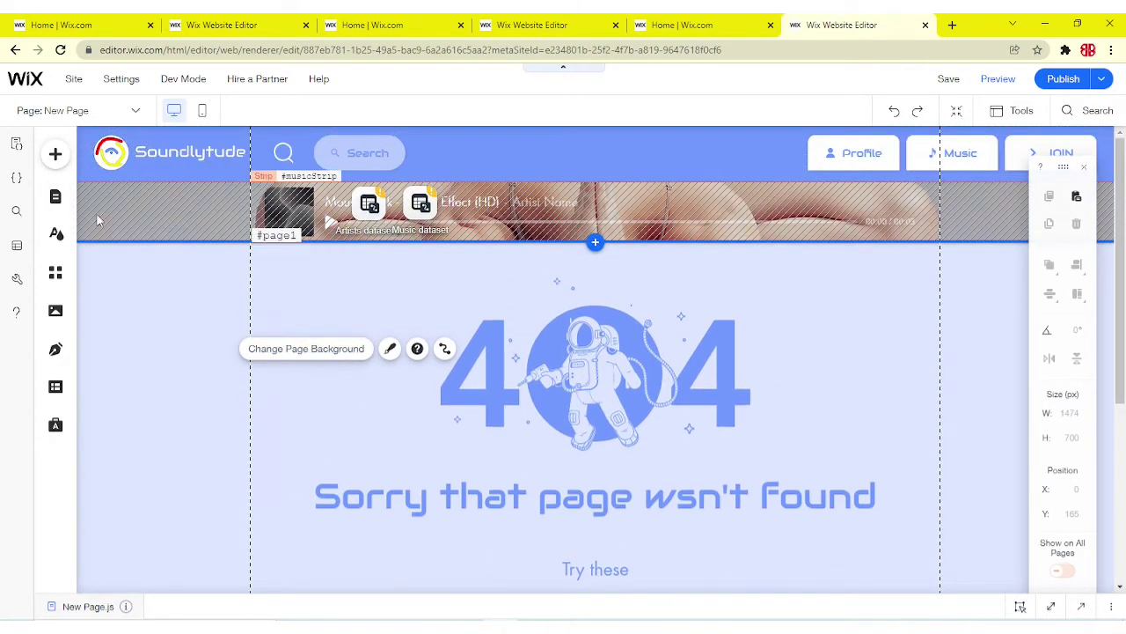
# Rename New Page to error404 in Site Pages and close the pages list.
pyautogui.click(56, 195)
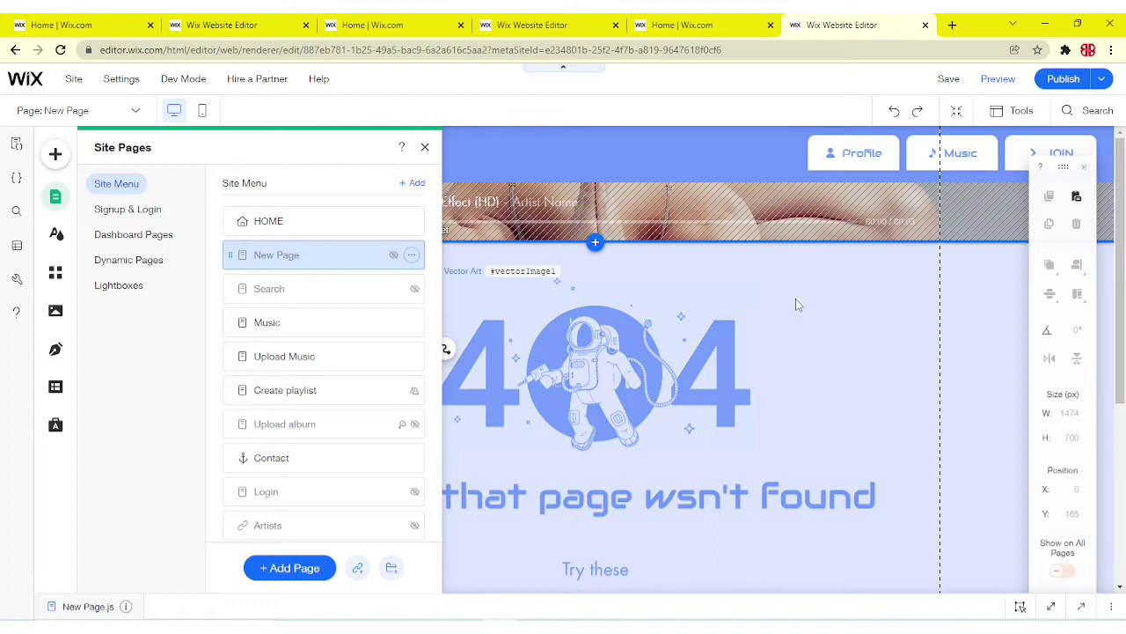
pyautogui.doubleClick(323, 254)
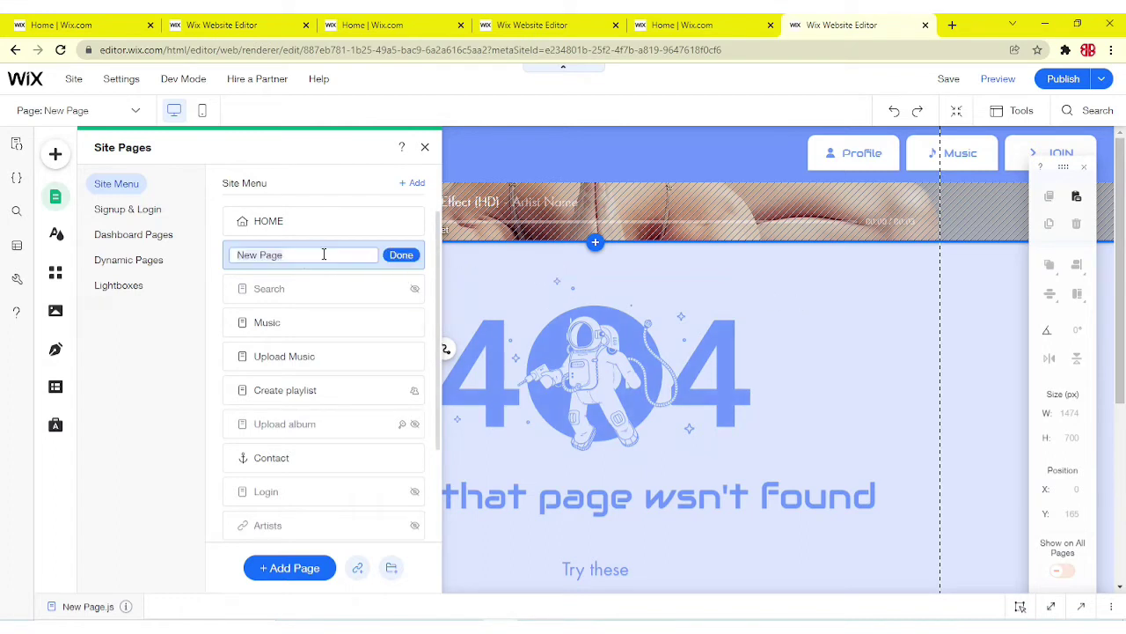
pyautogui.write('error404')
pyautogui.press('Return')
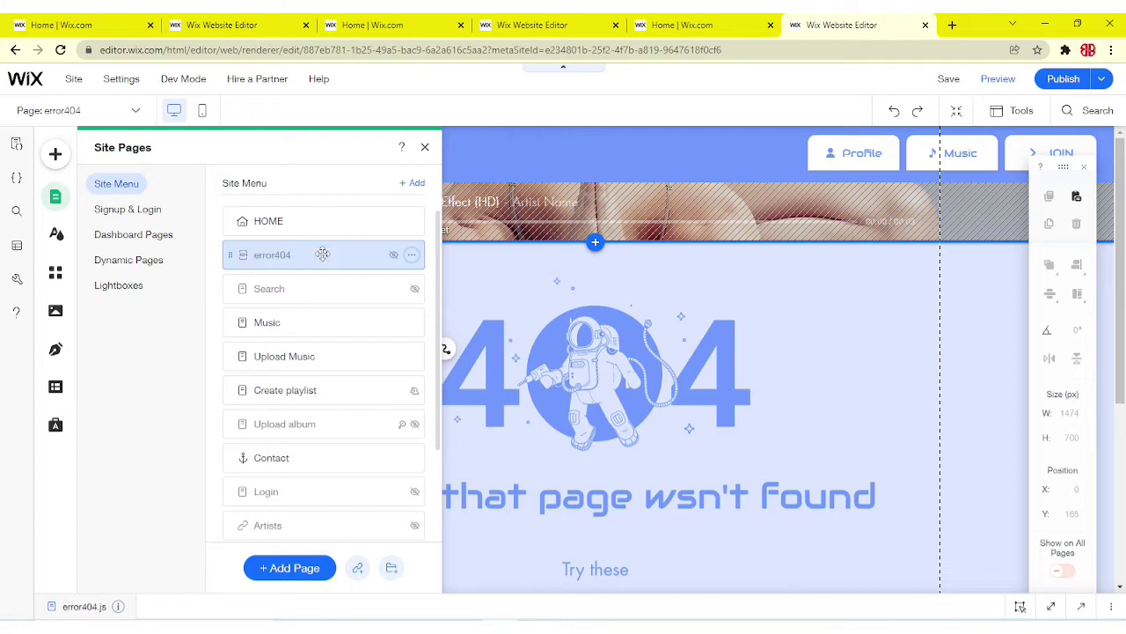
pyautogui.click(425, 148)
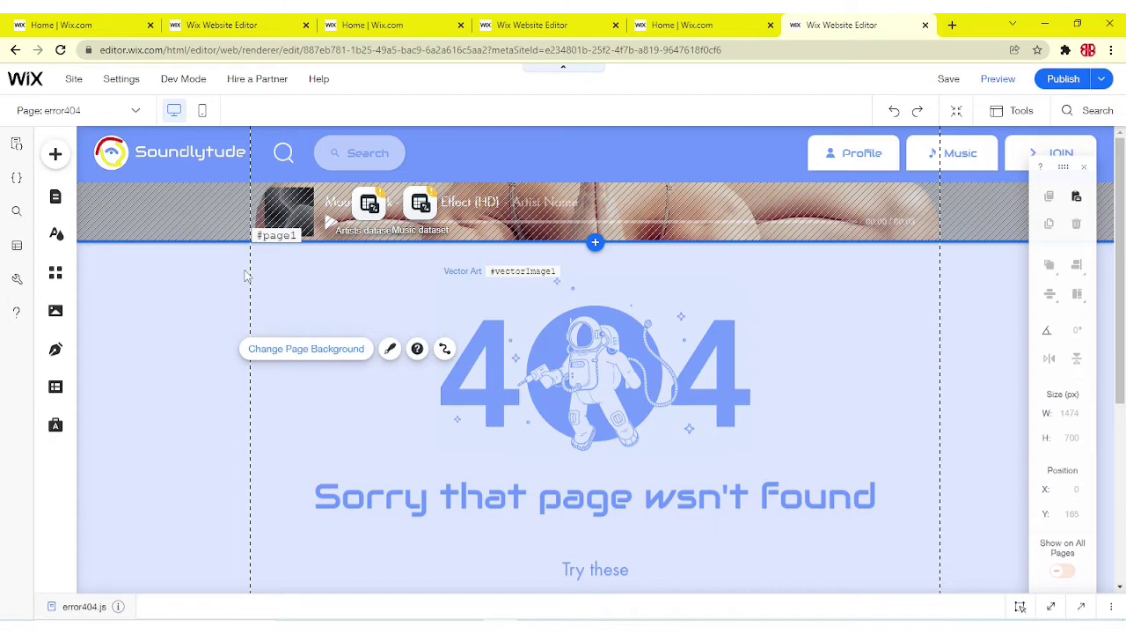
# Change the error404 page's name to 'Page not found | Soundlytude' in the pages list.
pyautogui.click(56, 197)
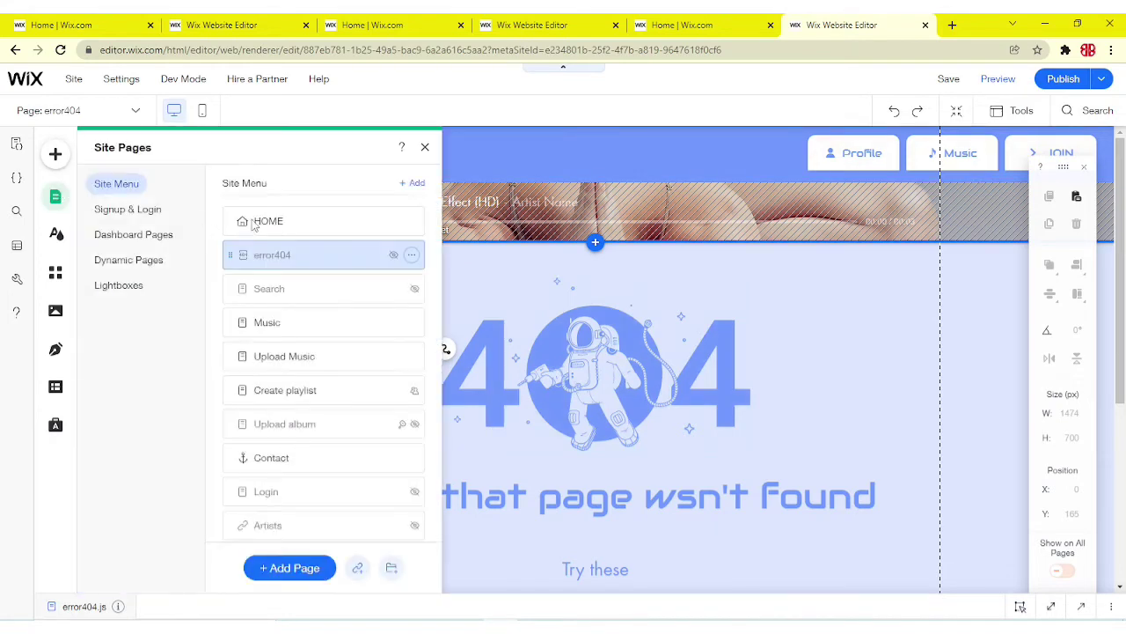
pyautogui.doubleClick(334, 252)
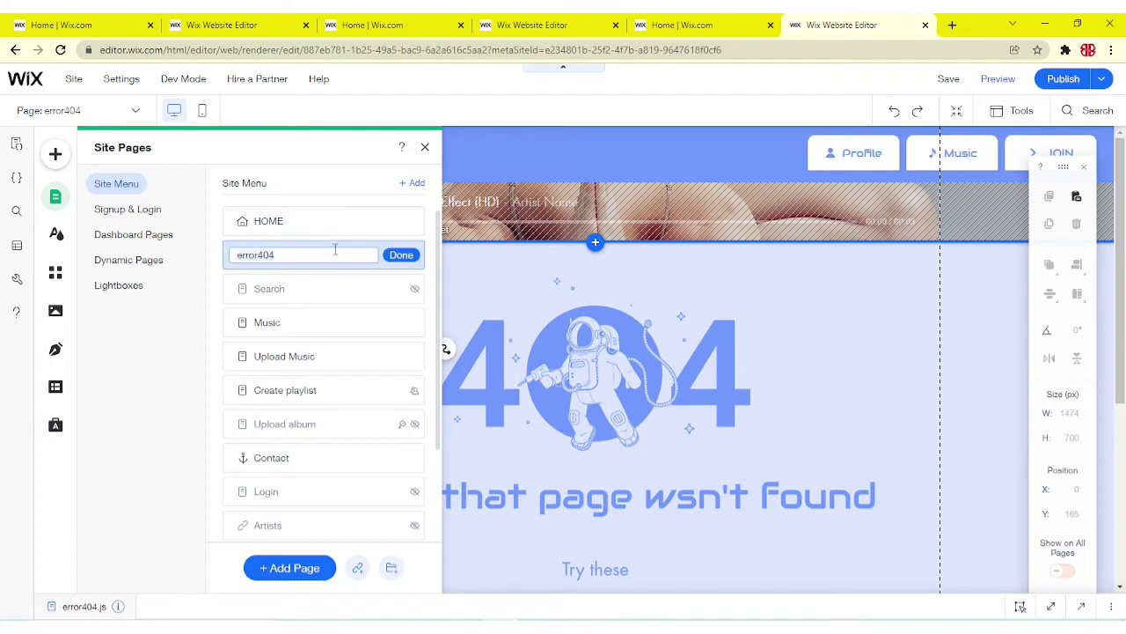
pyautogui.write('Page not found | Soundlytude')
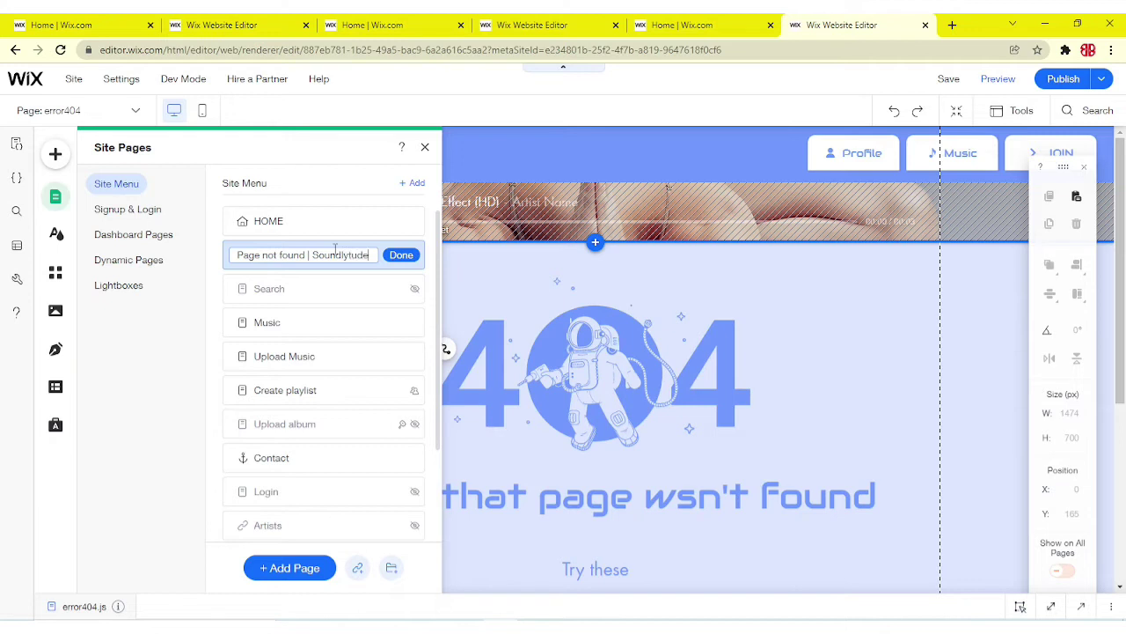
pyautogui.press('Return')
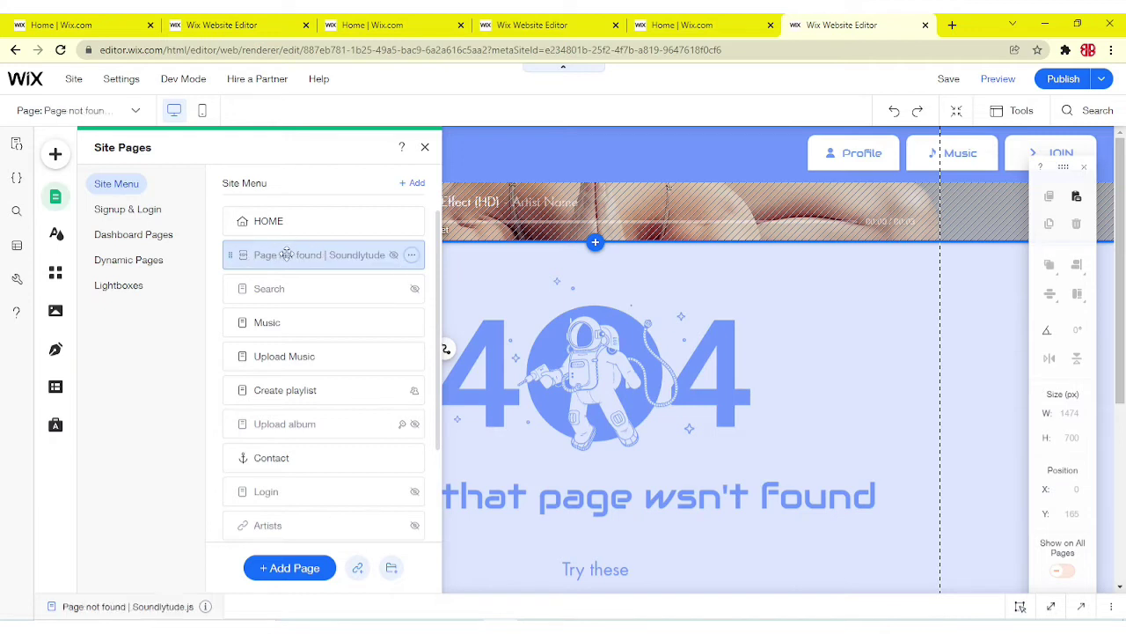
# Review the renamed page's Settings, Layouts and Page Info, then close the panels.
pyautogui.click(411, 254)
pyautogui.click(463, 258)
pyautogui.click(663, 179)
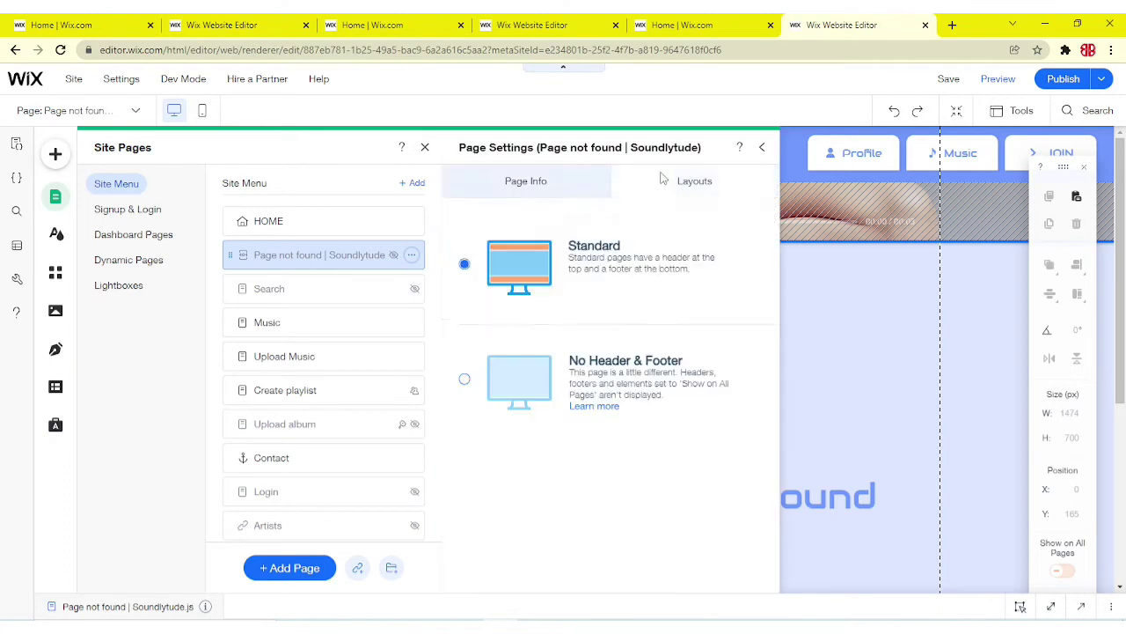
pyautogui.click(526, 185)
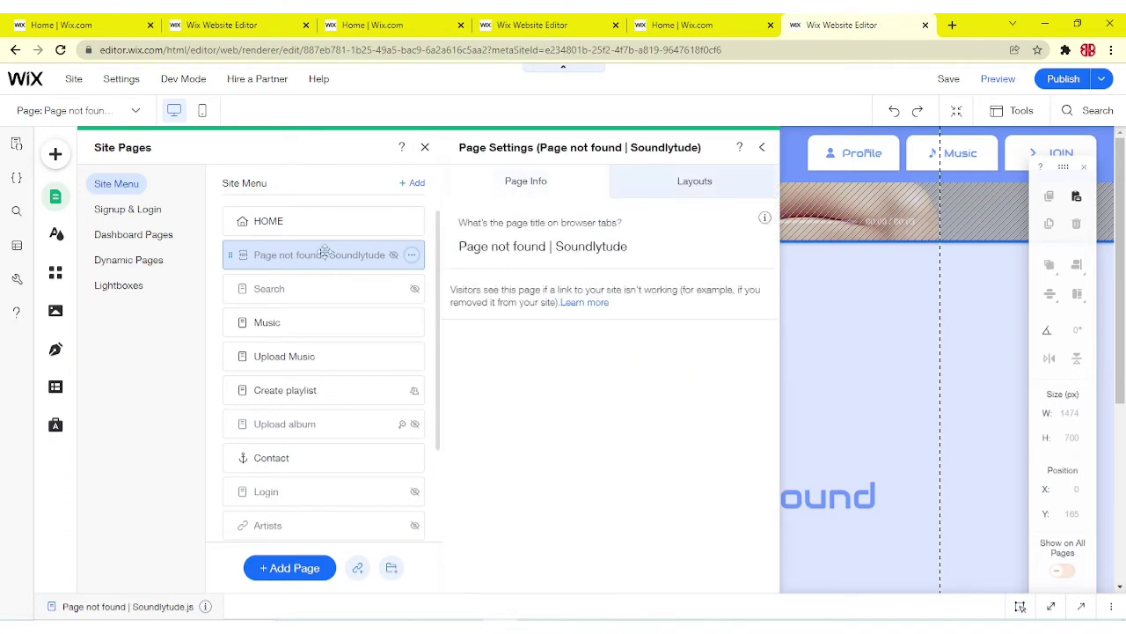
pyautogui.click(762, 148)
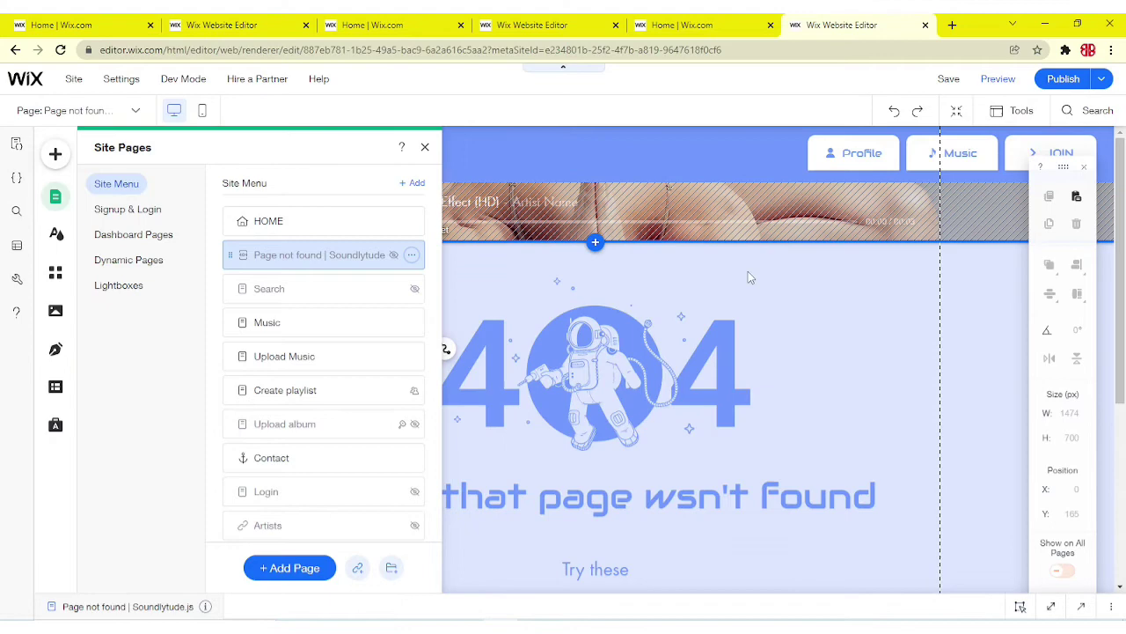
pyautogui.click(748, 267)
# Save and publish the site with the new 404 page.
pyautogui.scroll(-3, 774, 269)
pyautogui.scroll(3, 774, 270)
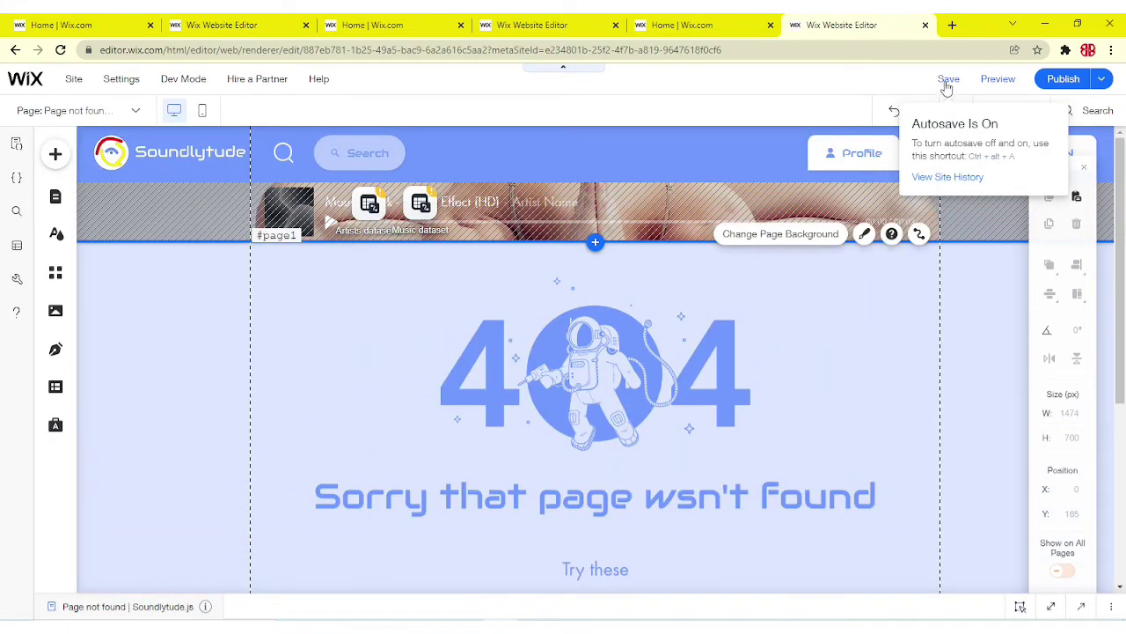
pyautogui.click(947, 81)
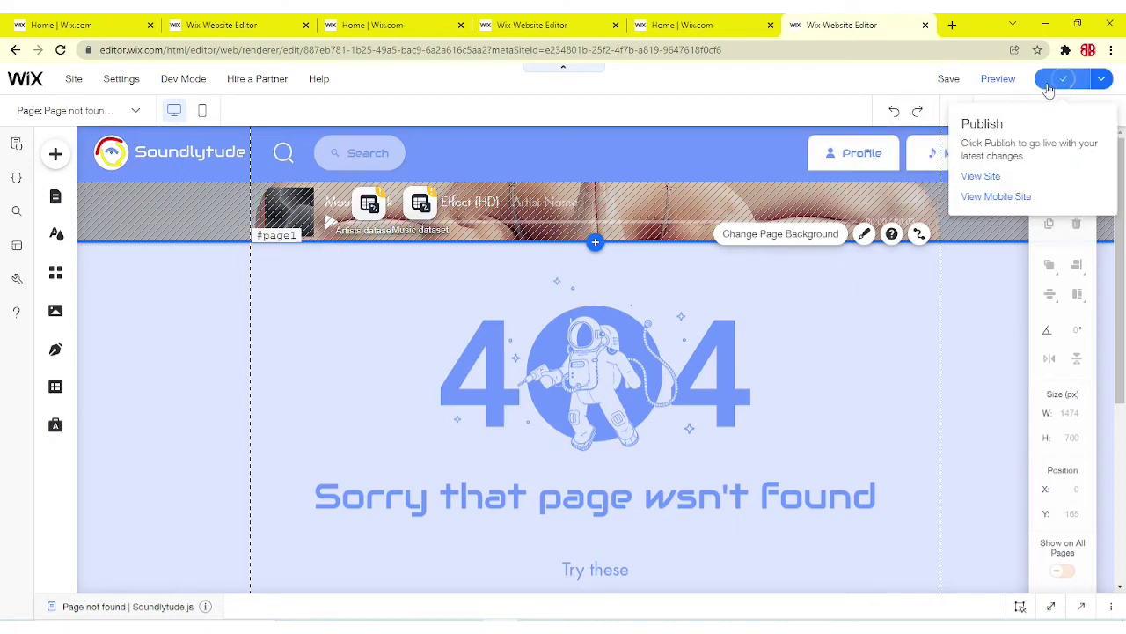
pyautogui.scroll(-2, 605, 423)
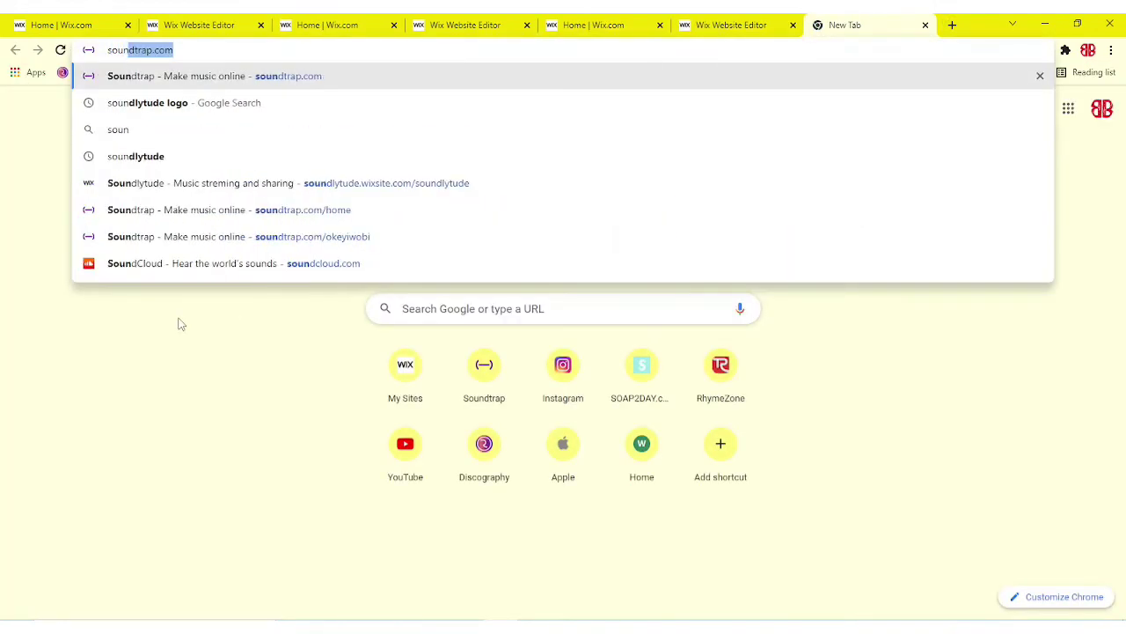
# Open soundlytude.com/speaker in a new tab to show the live 'Page not found' page.
pyautogui.write('dlytt')
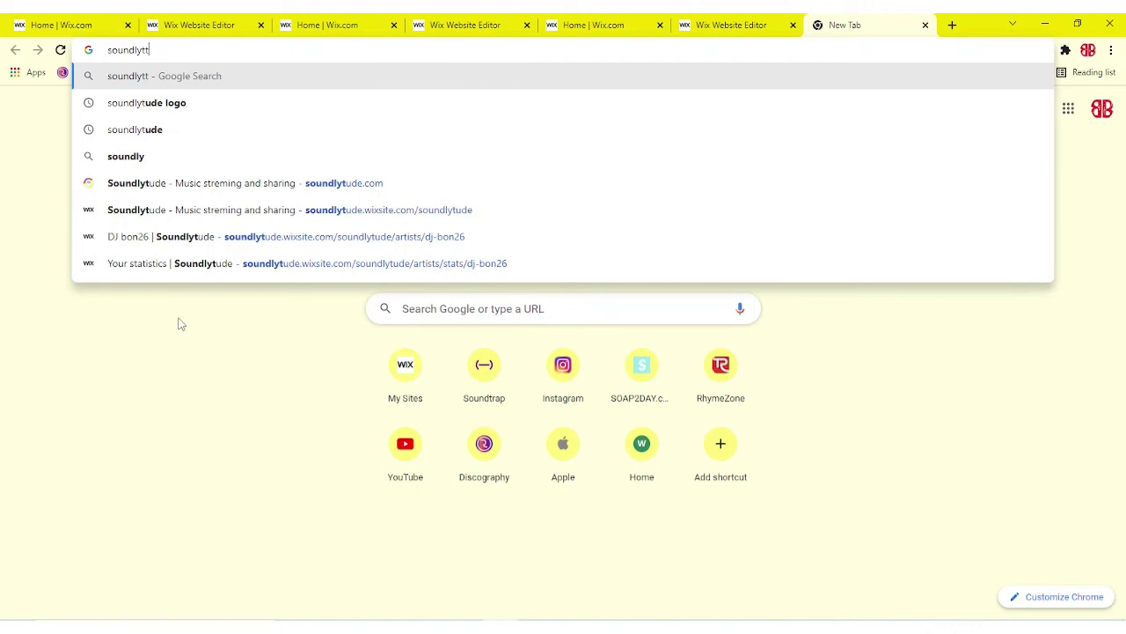
pyautogui.write('ude')
pyautogui.press('BackSpace')
pyautogui.press('BackSpace')
pyautogui.press('BackSpace')
pyautogui.press('BackSpace')
pyautogui.write('ude')
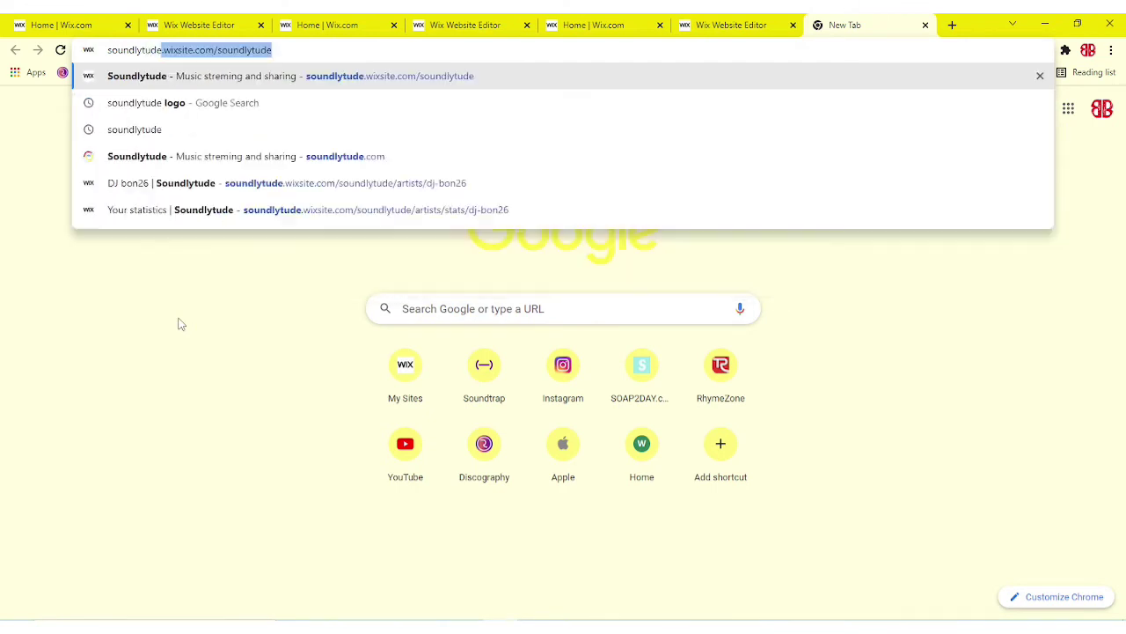
pyautogui.write('.com/')
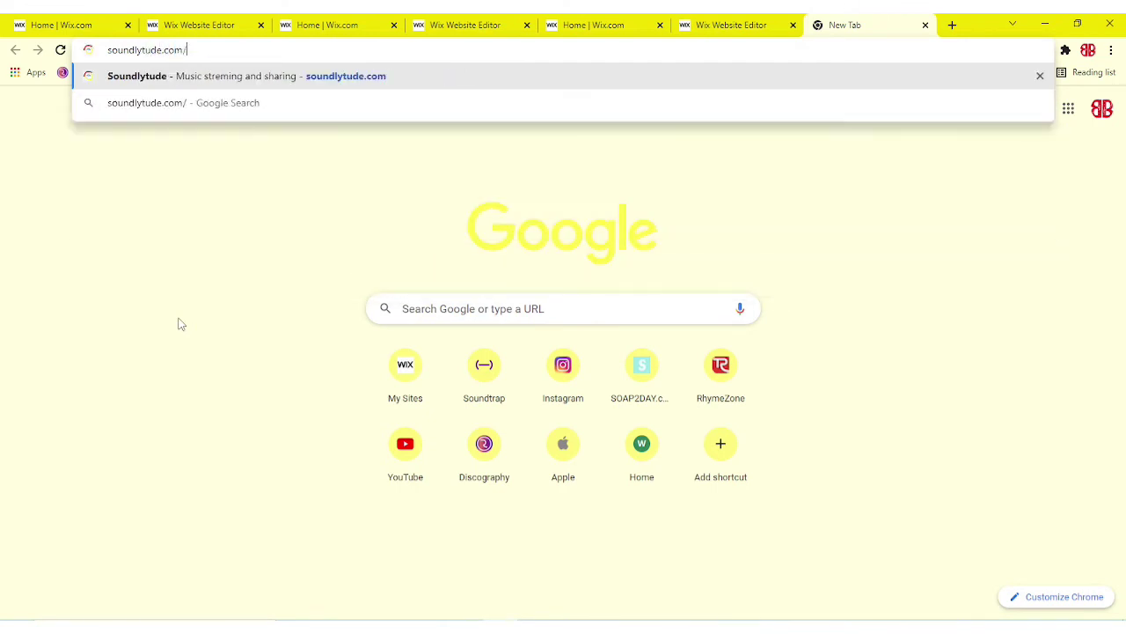
pyautogui.write('speaker')
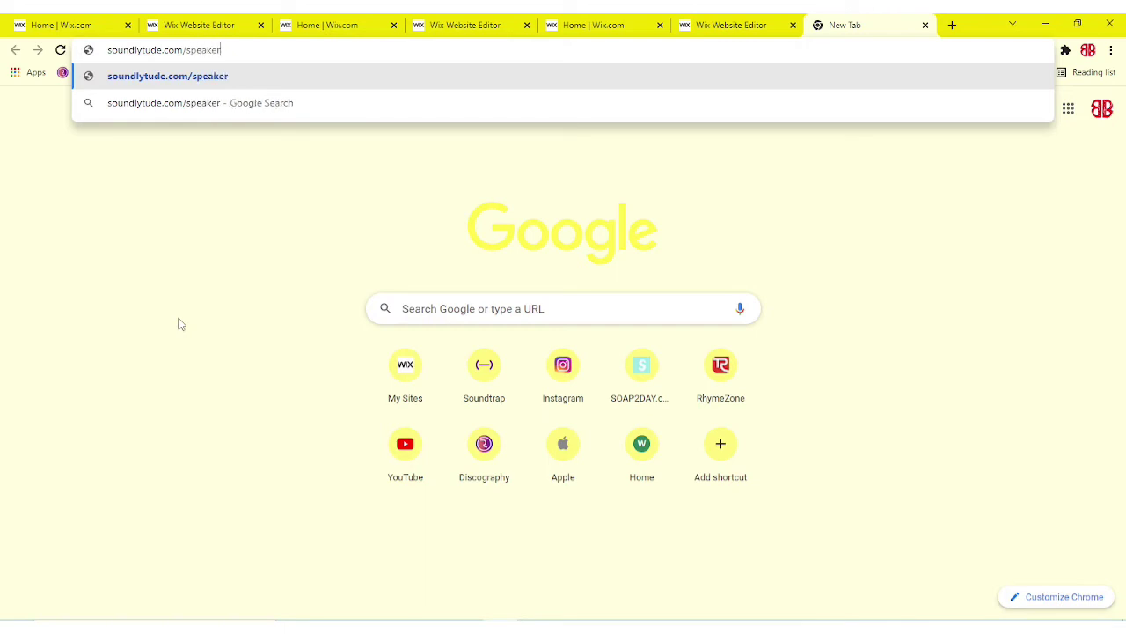
pyautogui.press('Return')
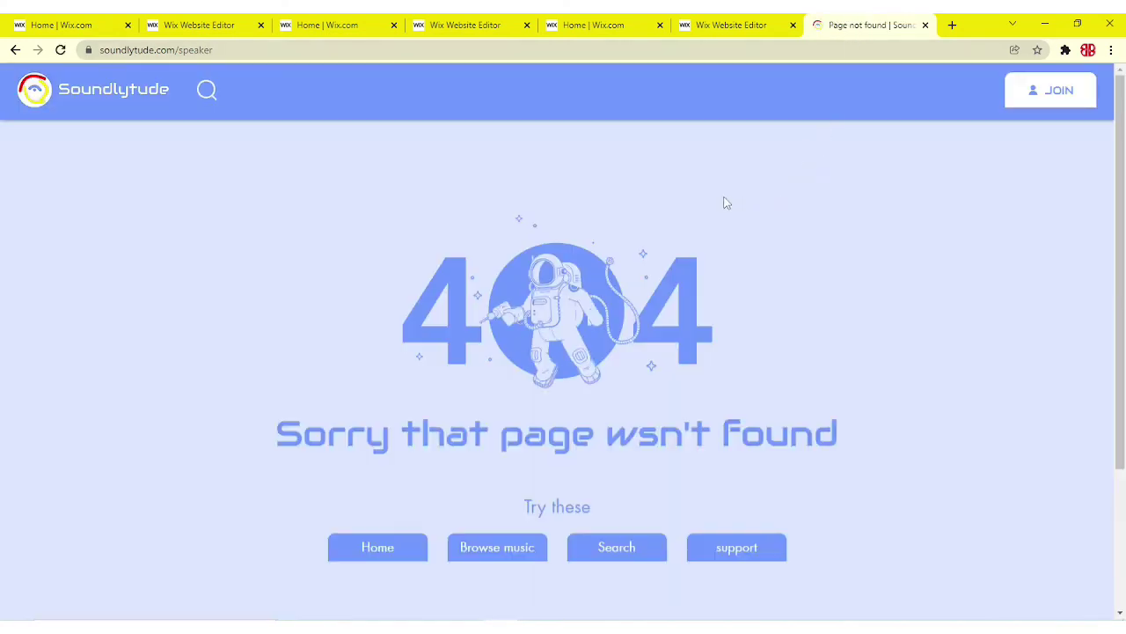
# Test the 404 page's Search link, then close the search overlay.
pyautogui.scroll(-3, 746, 242)
pyautogui.scroll(1, 746, 245)
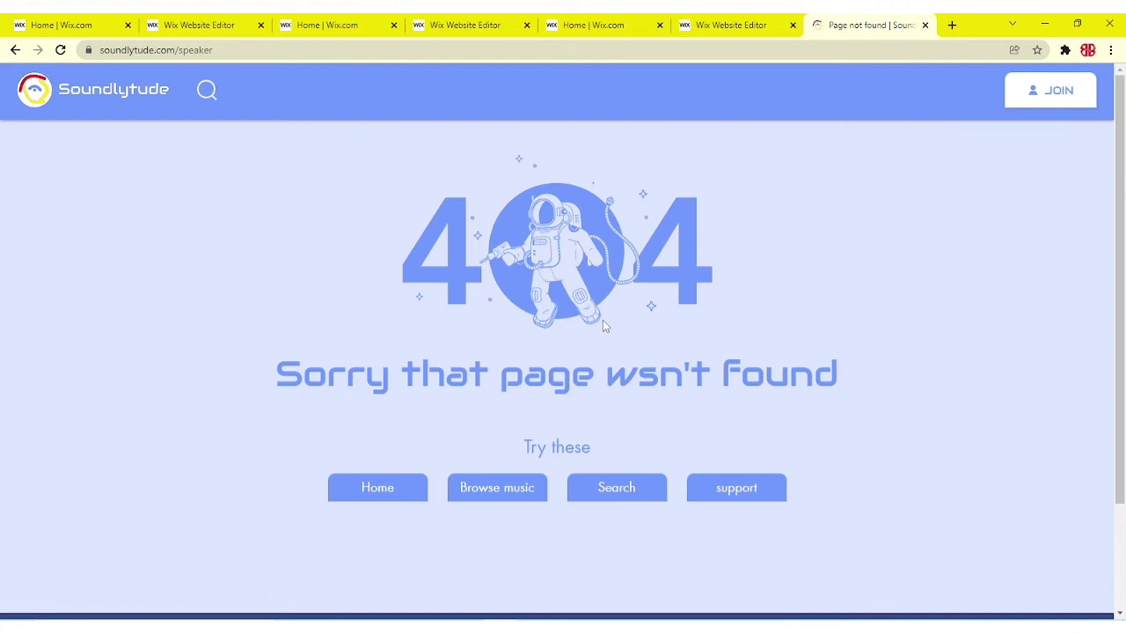
pyautogui.doubleClick(645, 373)
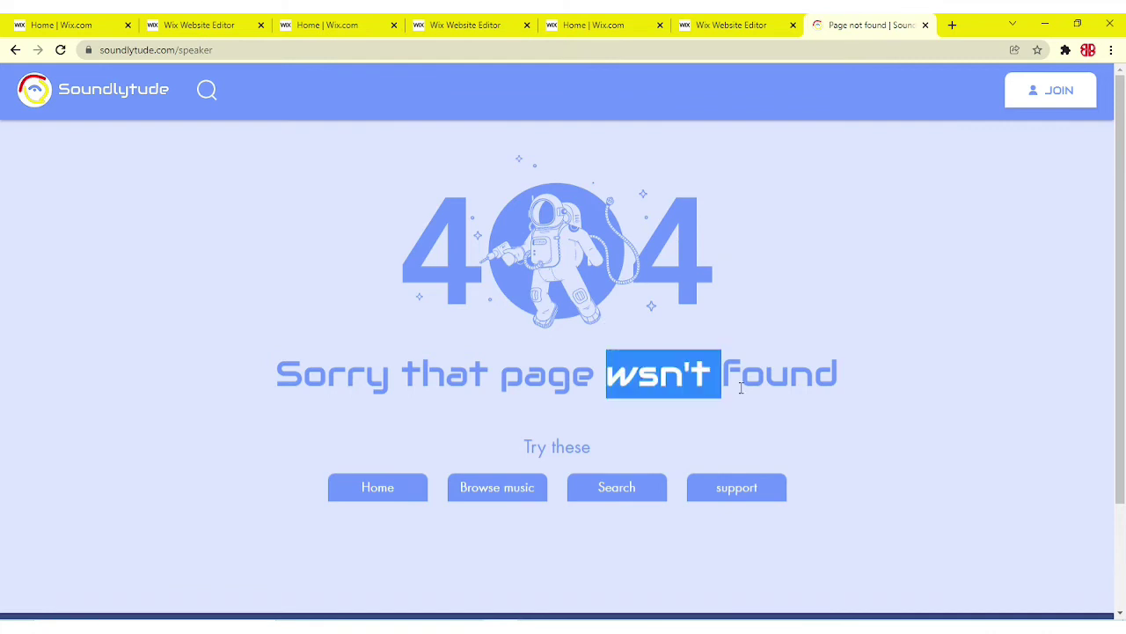
pyautogui.click(507, 441)
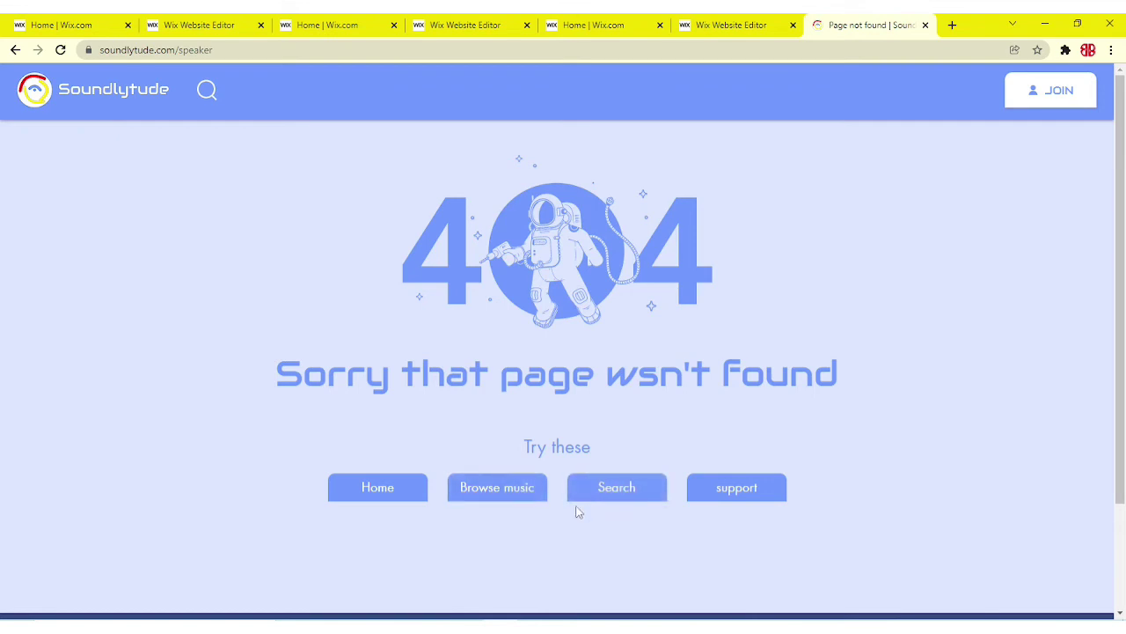
pyautogui.click(585, 491)
pyautogui.click(261, 226)
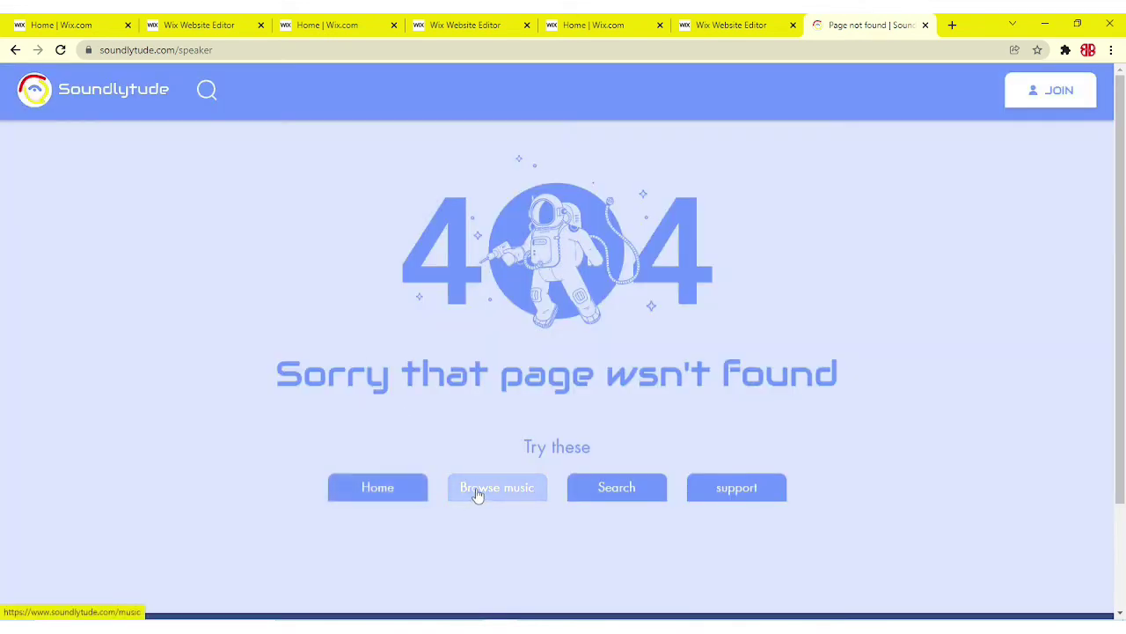
# Follow the support link to lytude.com/support, then return to the 404 page tab.
pyautogui.click(724, 498)
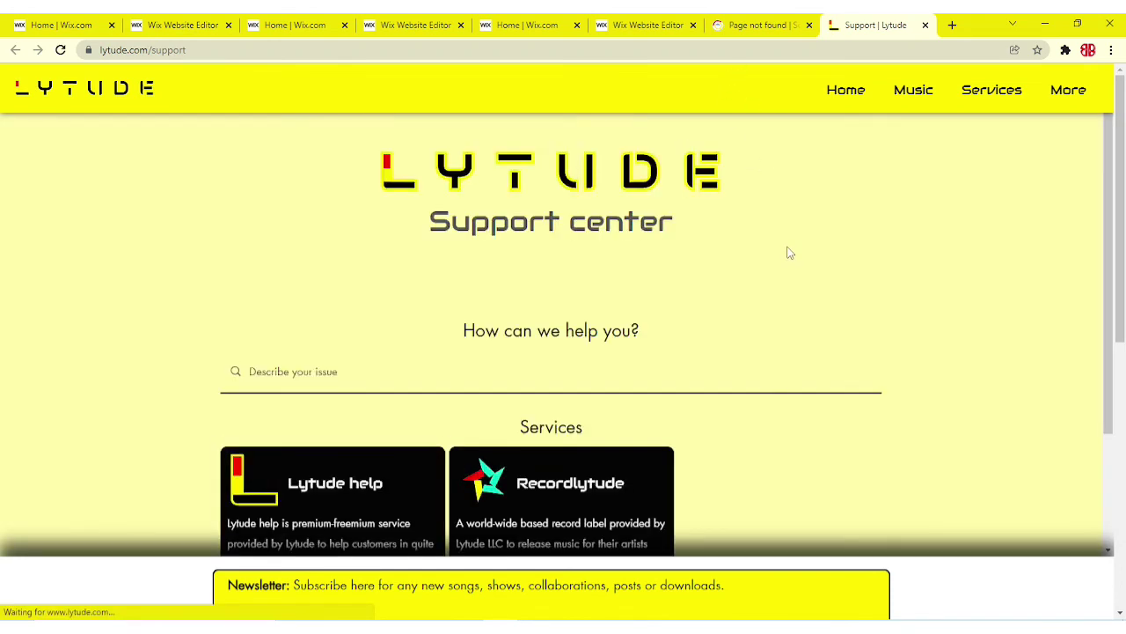
pyautogui.click(763, 25)
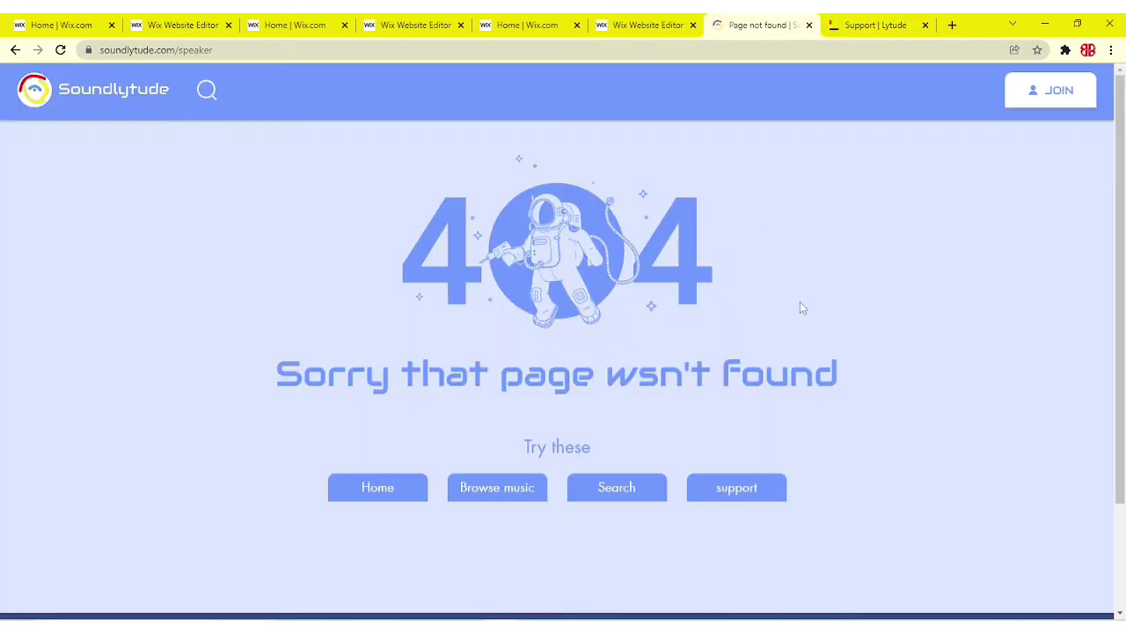
pyautogui.scroll(-3, 789, 258)
pyautogui.scroll(3, 779, 241)
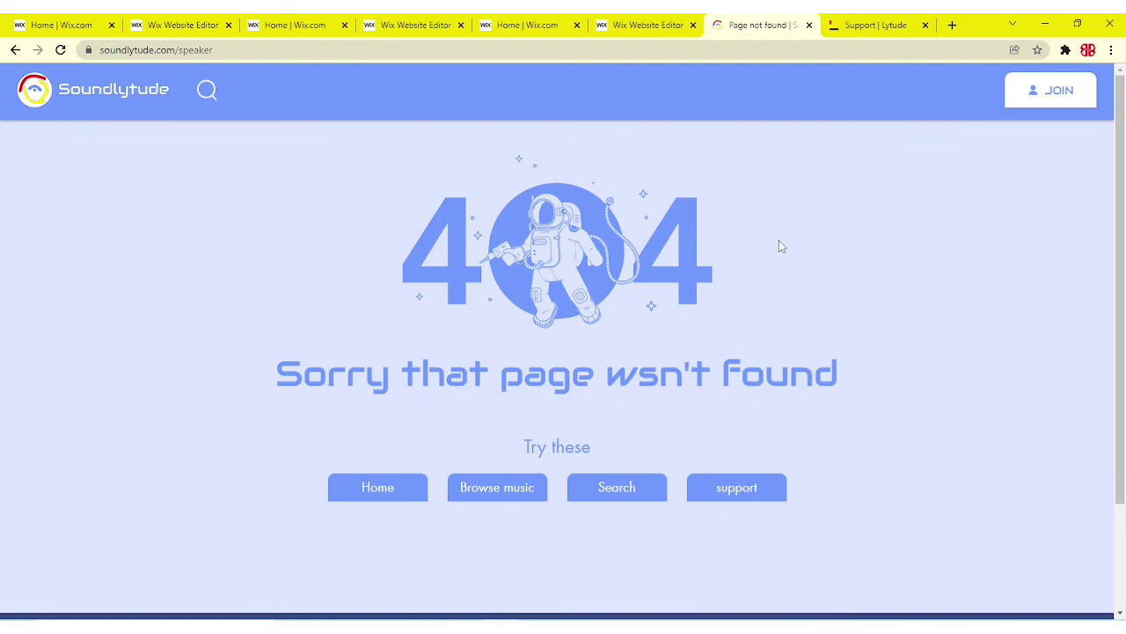